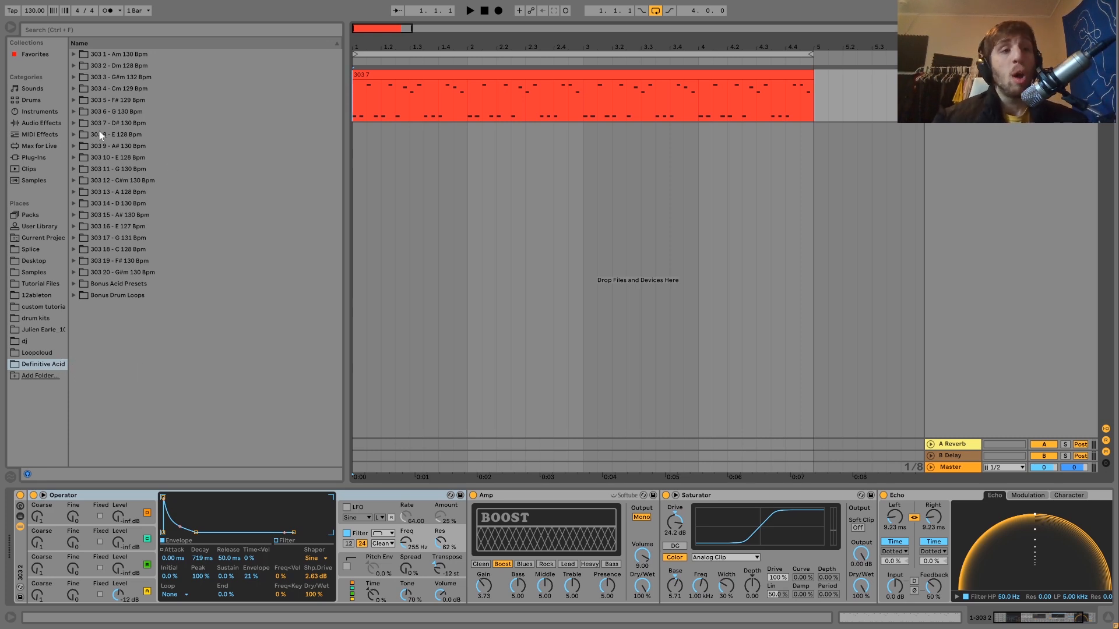
Preview 303 1.wav from the 303 1 - Am 130 Bpm folder and lower the master volume to -3.5 dB.
{"action": "left_click", "coordinate": [73, 54]}
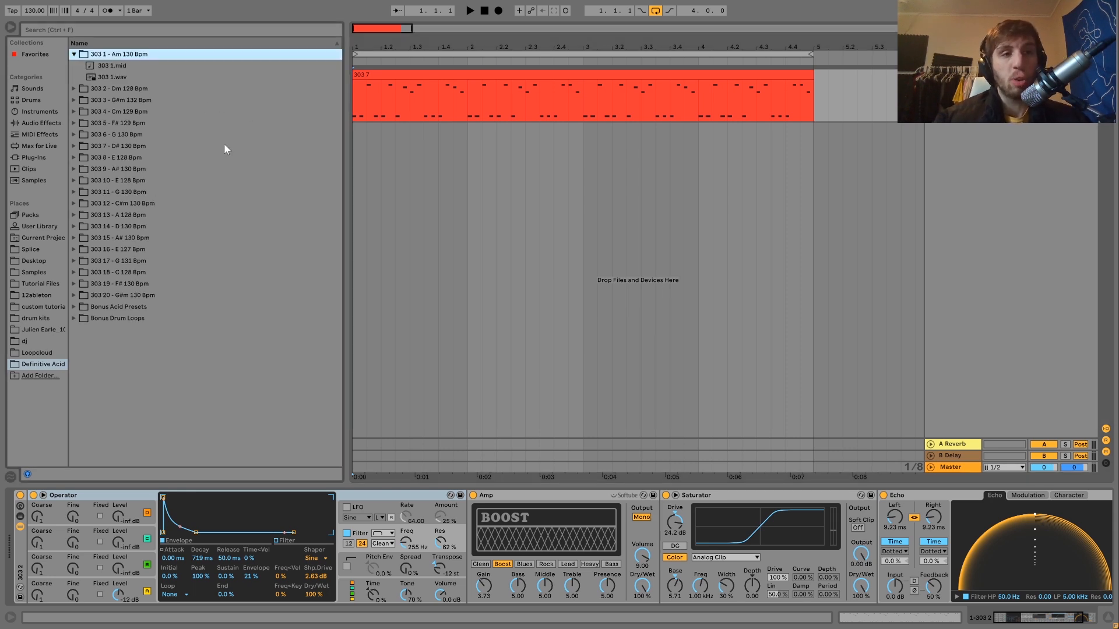
{"action": "left_click", "coordinate": [112, 77]}
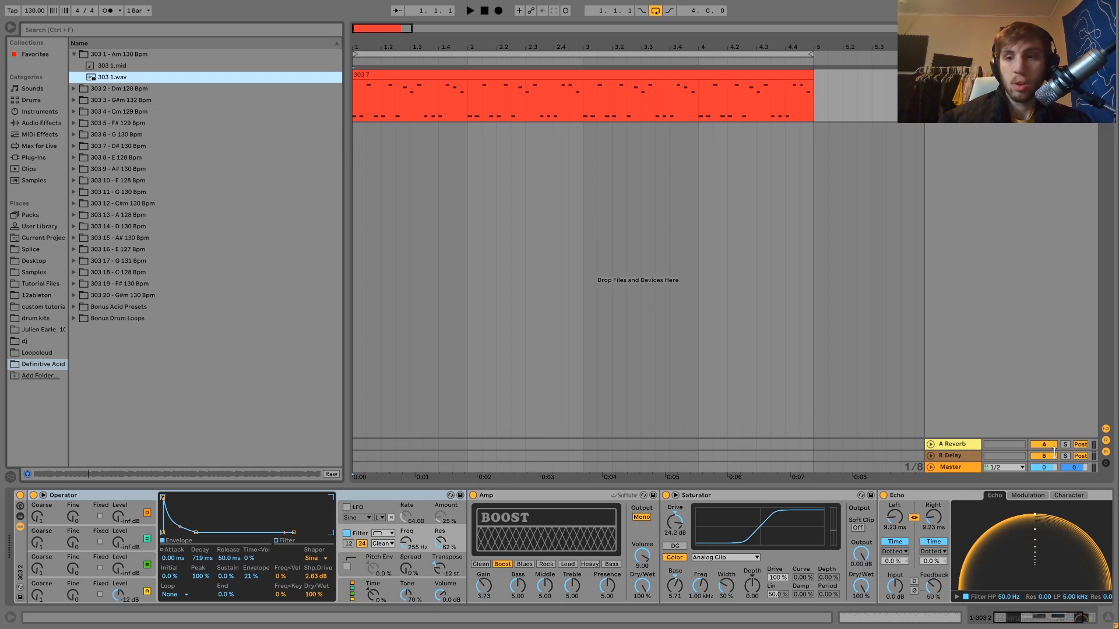
{"action": "left_click_drag", "start_coordinate": [1075, 467], "coordinate": [1076, 479]}
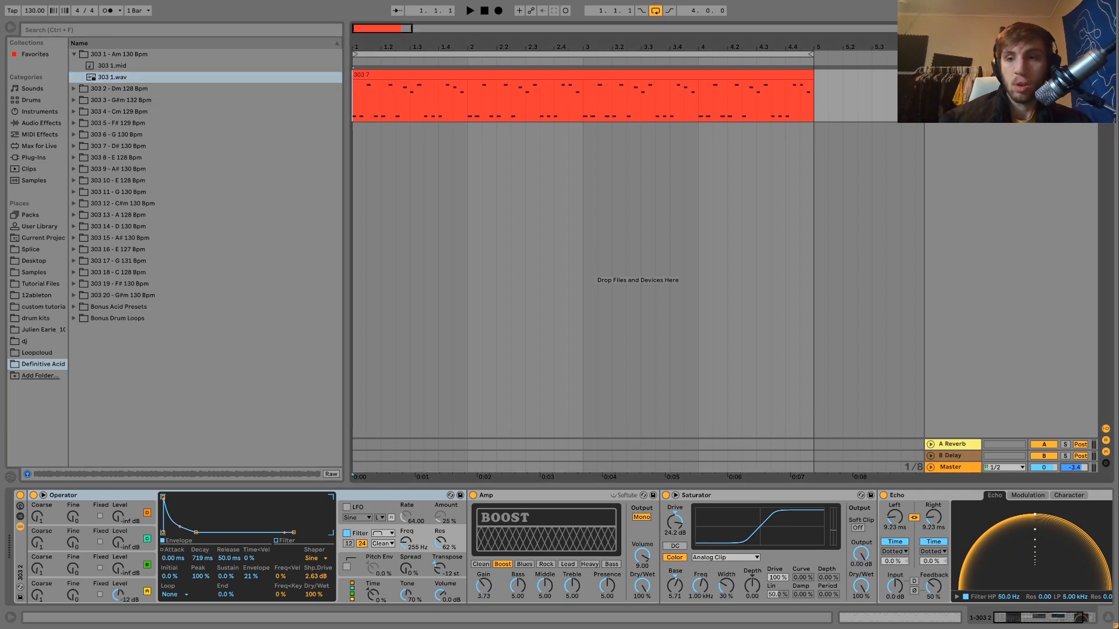
Preview 303 2.wav and 303 3.wav from their sample folders and reopen the 303 2 - Dm 128 Bpm folder.
{"action": "left_click", "coordinate": [74, 89]}
{"action": "left_click", "coordinate": [115, 91]}
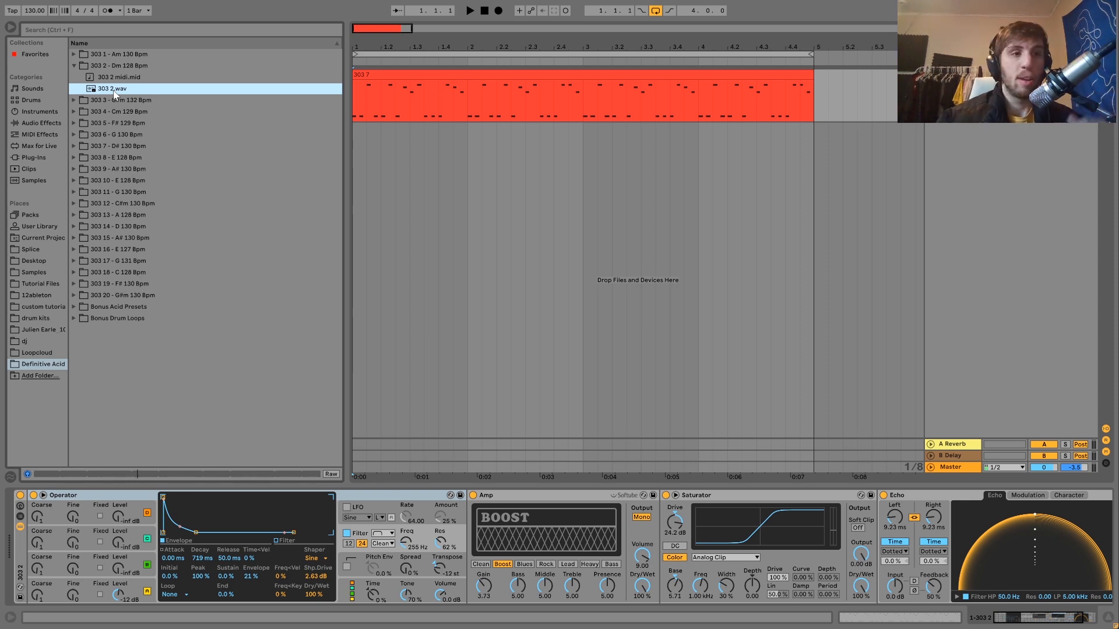
{"action": "key", "text": "Down"}
{"action": "key", "text": "Right"}
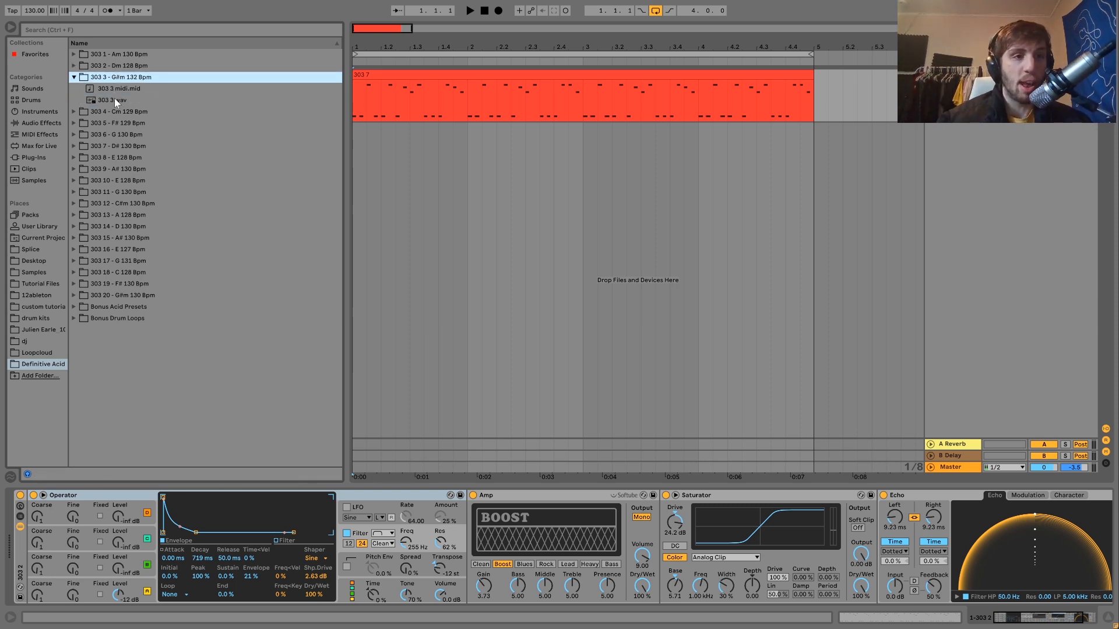
{"action": "left_click", "coordinate": [114, 102]}
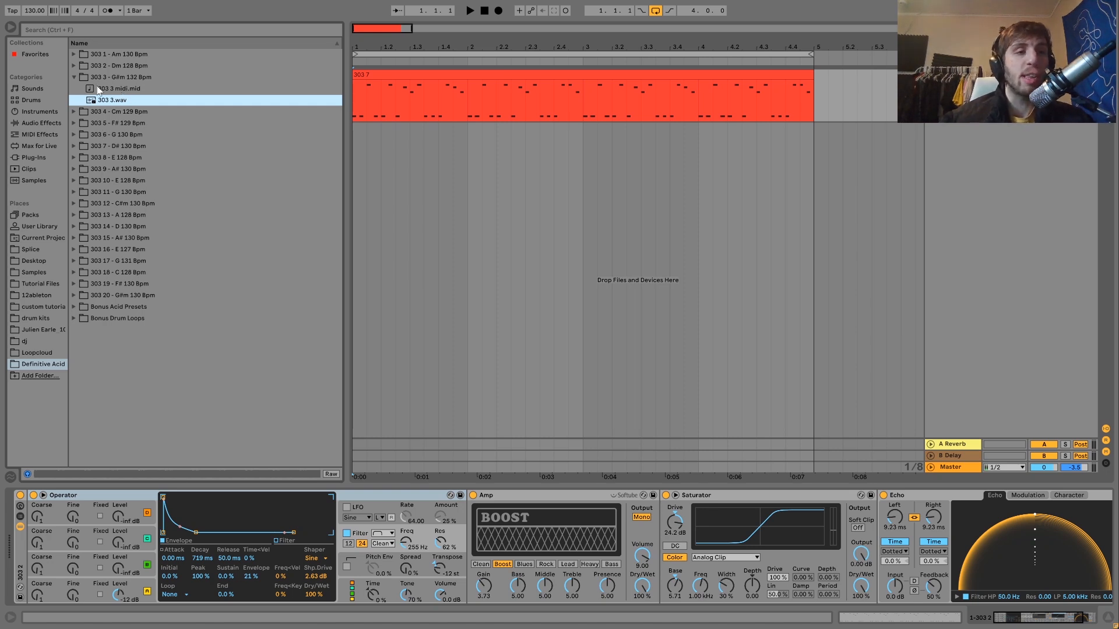
{"action": "left_click", "coordinate": [73, 66]}
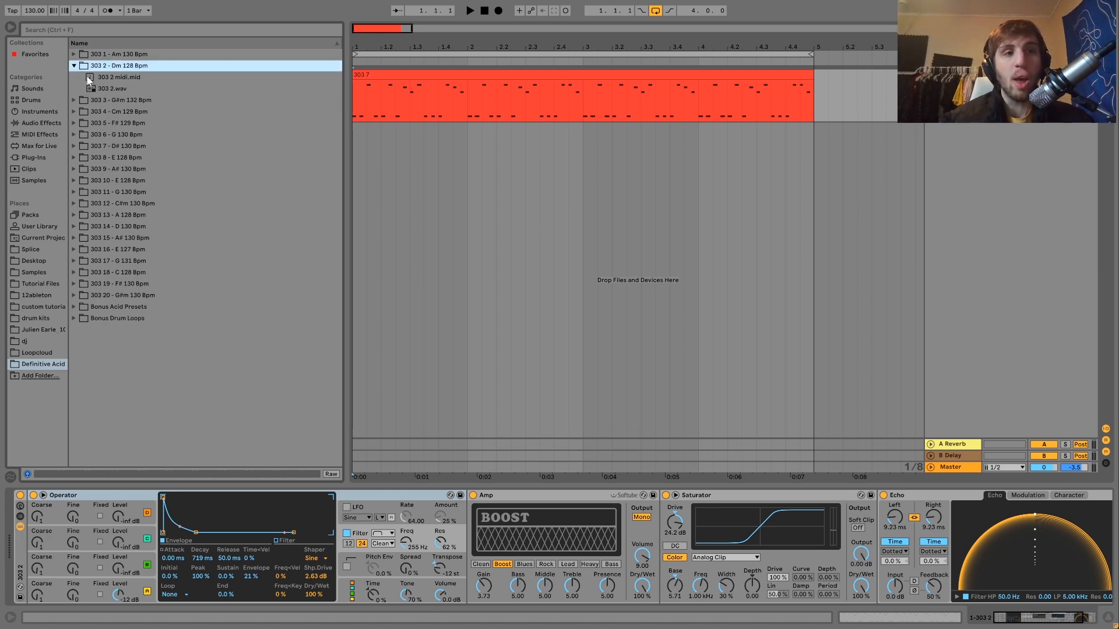
Look into the Bonus Acid Presets and Bonus Drum Loops folders of the sample pack and collapse them again.
{"action": "left_click", "coordinate": [113, 296]}
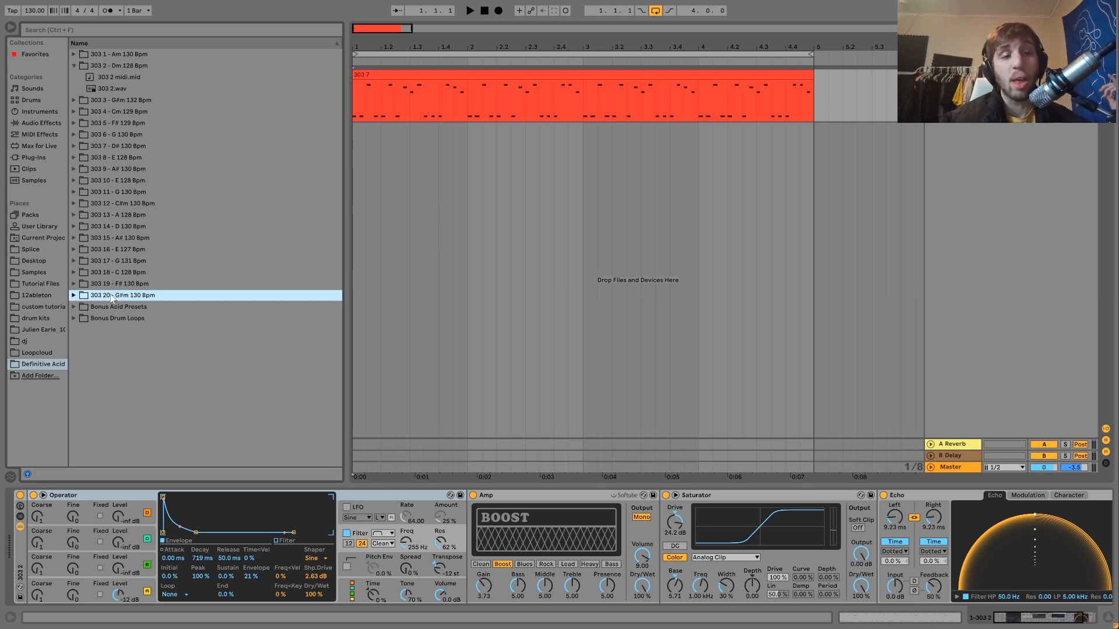
{"action": "key", "text": "Down"}
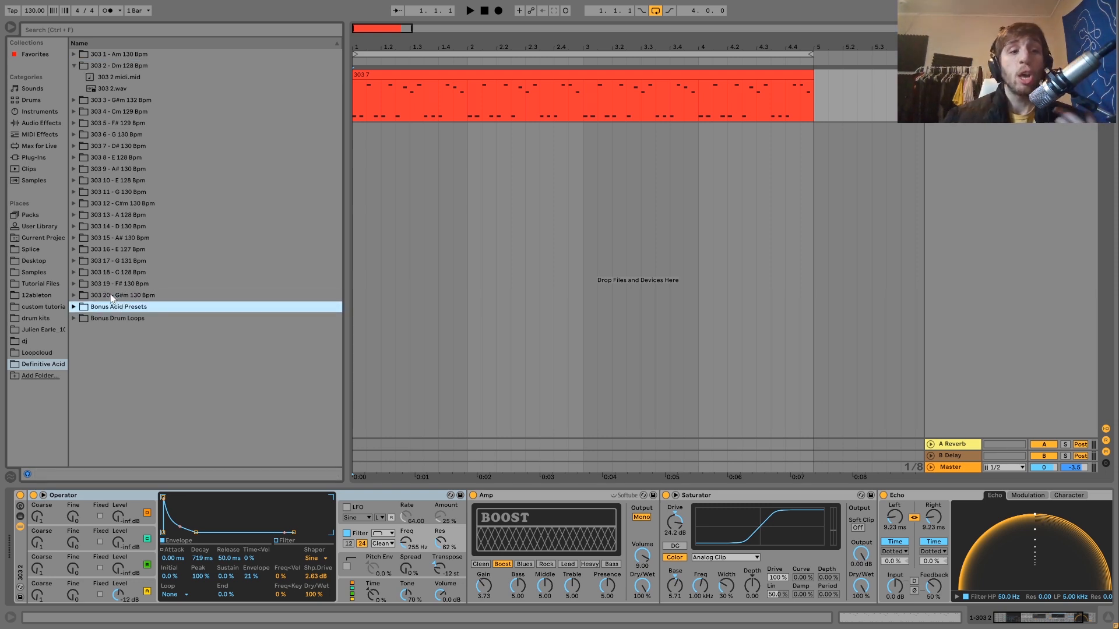
{"action": "key", "text": "Right"}
{"action": "key", "text": "Left"}
{"action": "key", "text": "Down"}
{"action": "key", "text": "Right"}
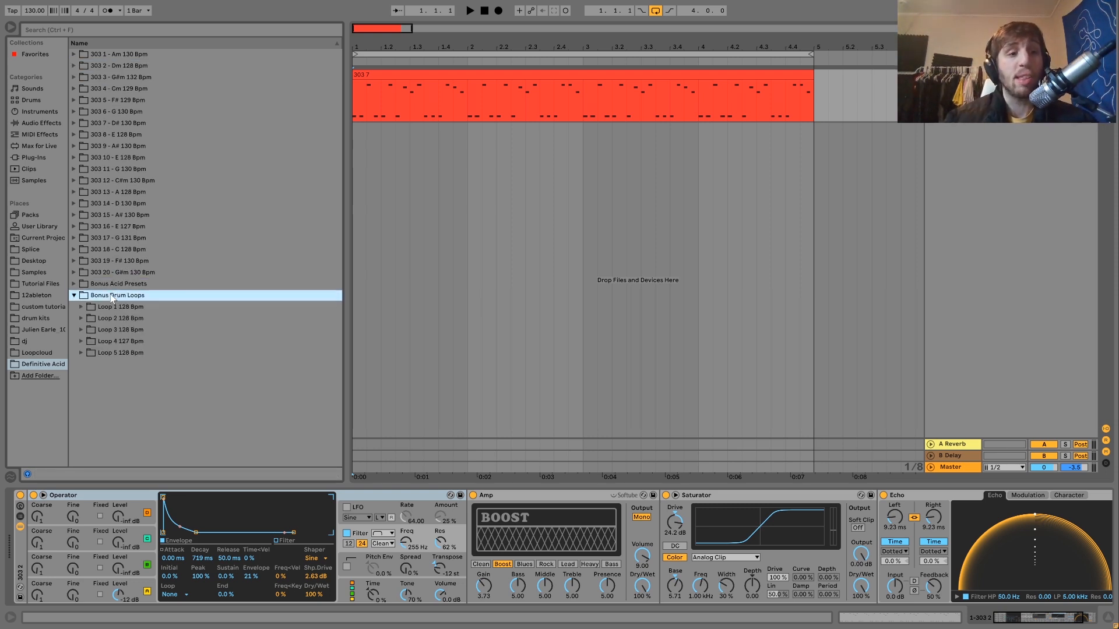
{"action": "key", "text": "Left"}
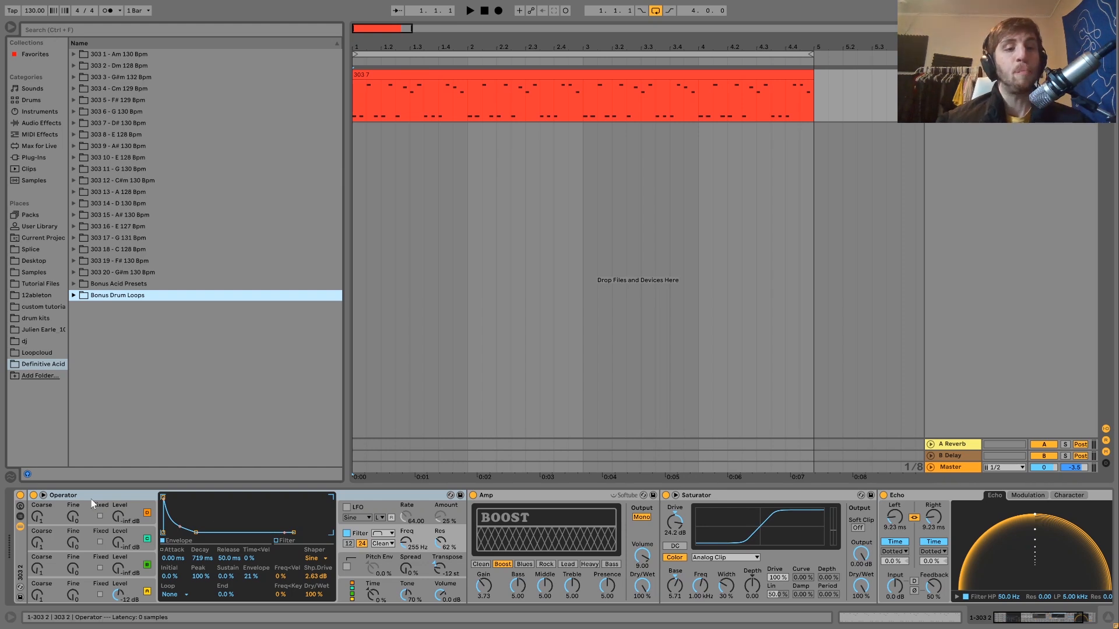
Play the 303 7 clip, open its MIDI notes and play it again to examine the acid pattern.
{"action": "left_click", "coordinate": [119, 497]}
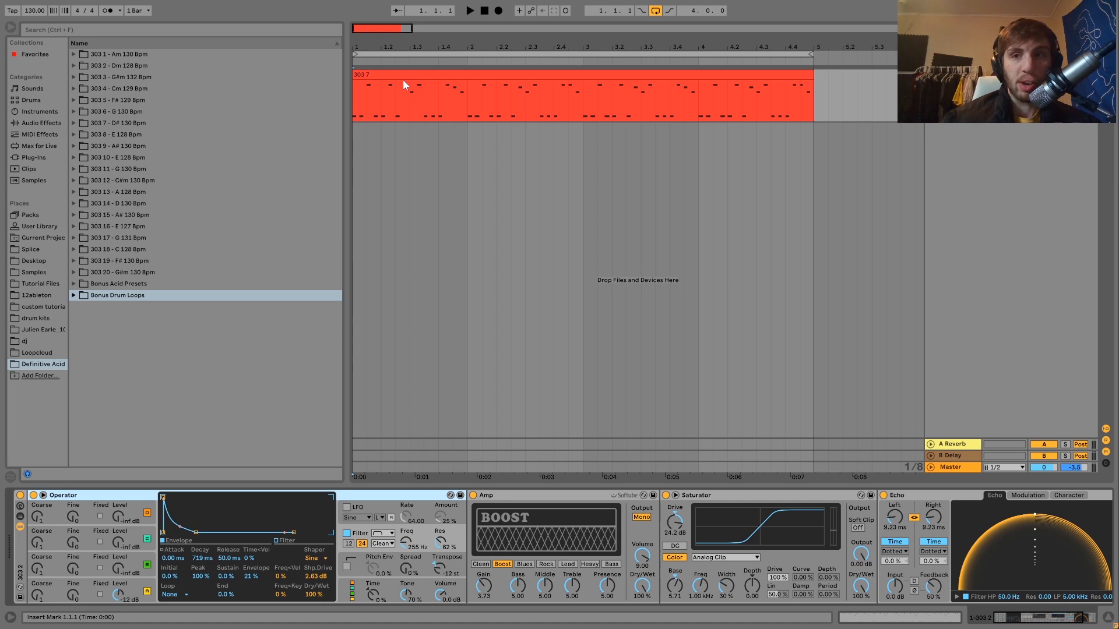
{"action": "key", "text": "space"}
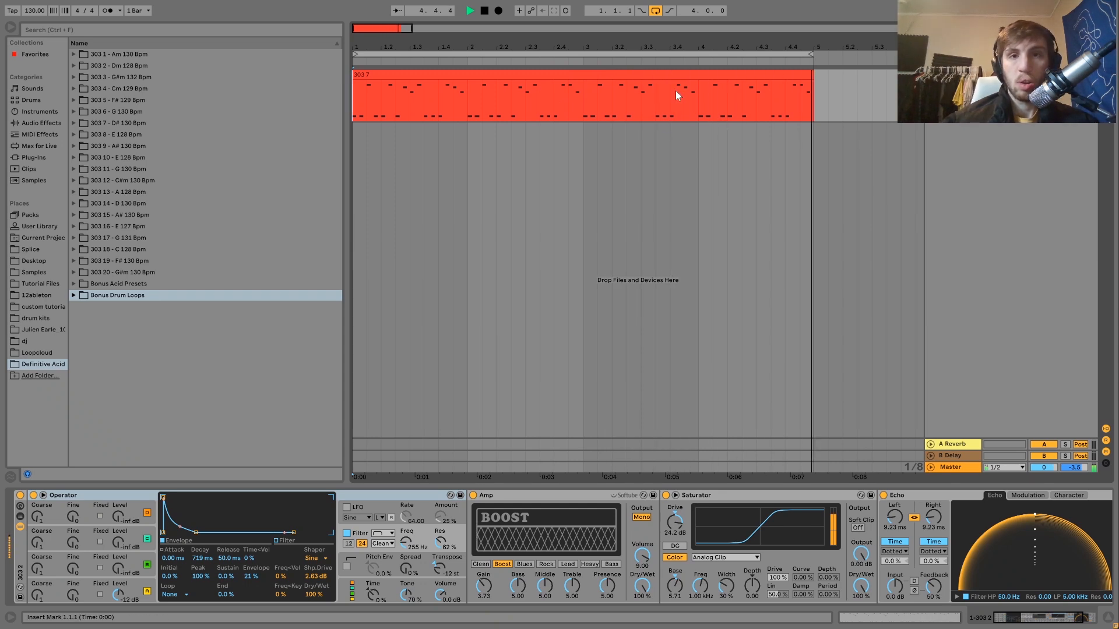
{"action": "key", "text": "space"}
{"action": "double_click", "coordinate": [578, 85]}
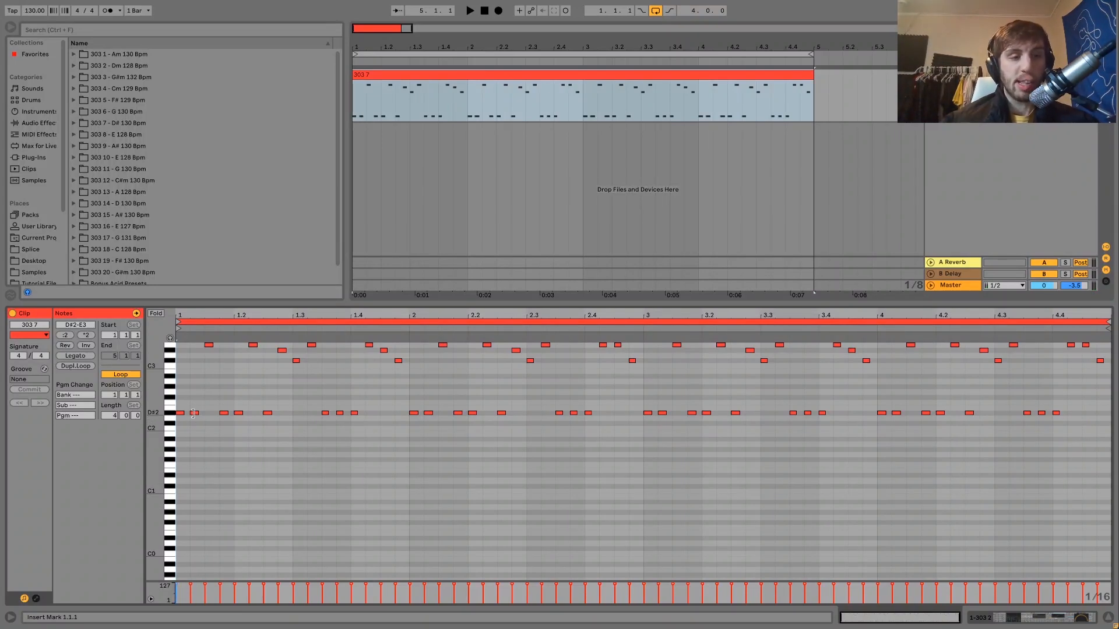
{"action": "key", "text": "space"}
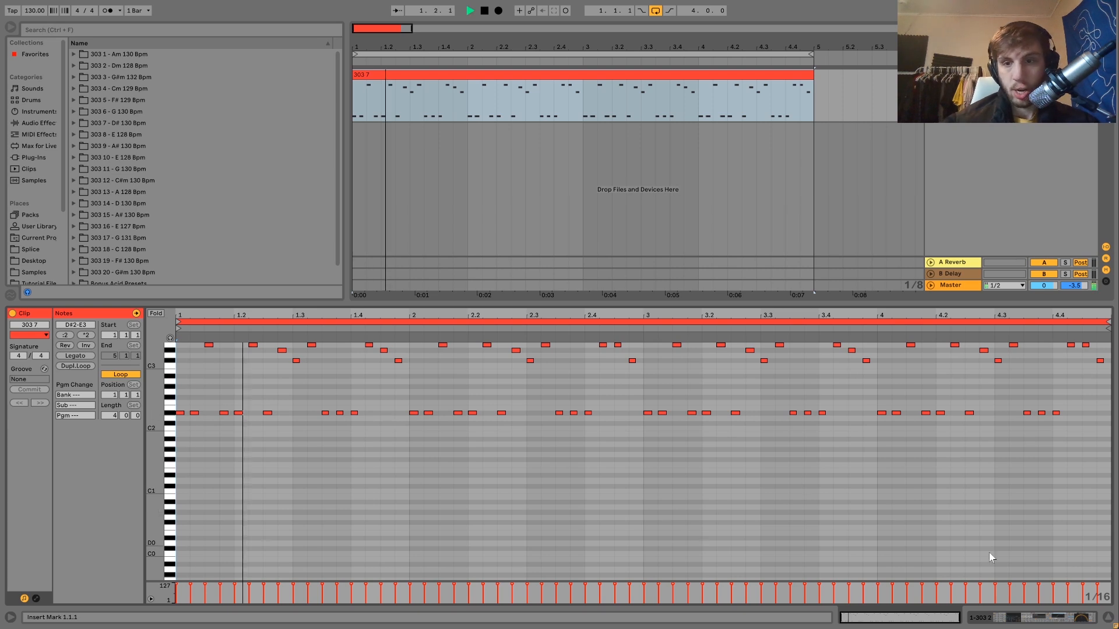
Return to the track's device chain and switch off Echo, Saturator and Amp.
{"action": "left_click", "coordinate": [1049, 622]}
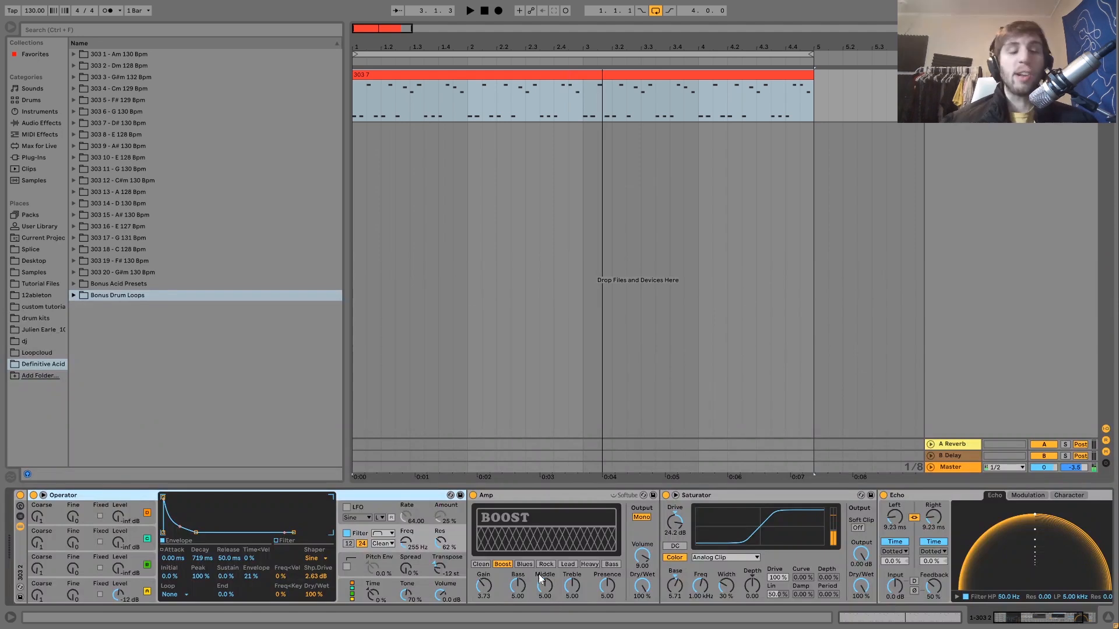
{"action": "scroll", "coordinate": [538, 575], "scroll_direction": "right", "scroll_amount": 5}
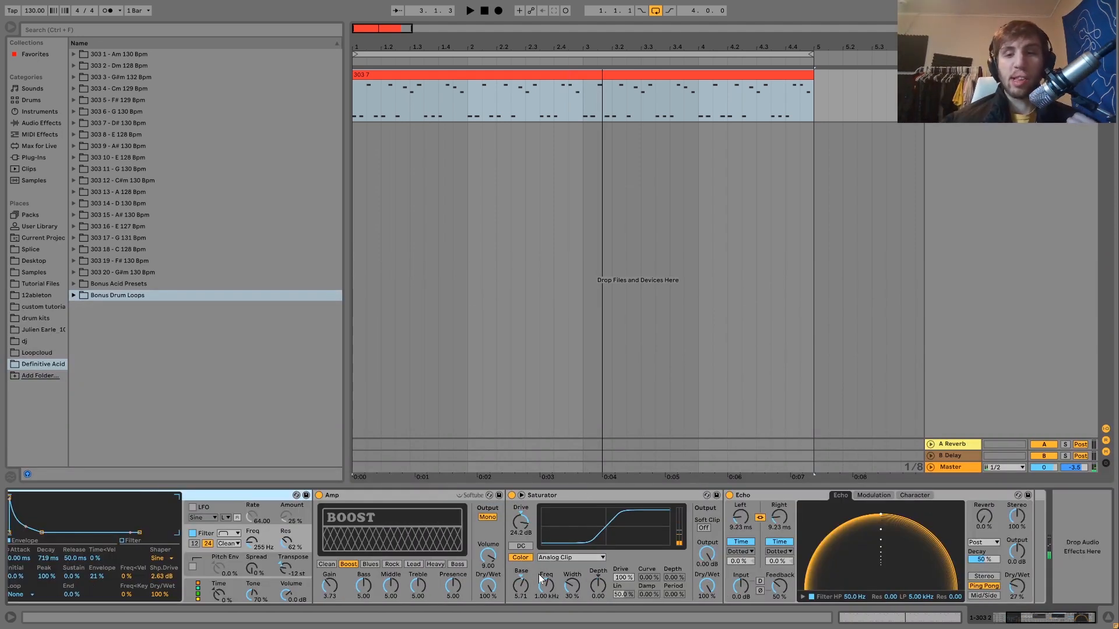
{"action": "left_click", "coordinate": [729, 496]}
{"action": "left_click", "coordinate": [512, 495]}
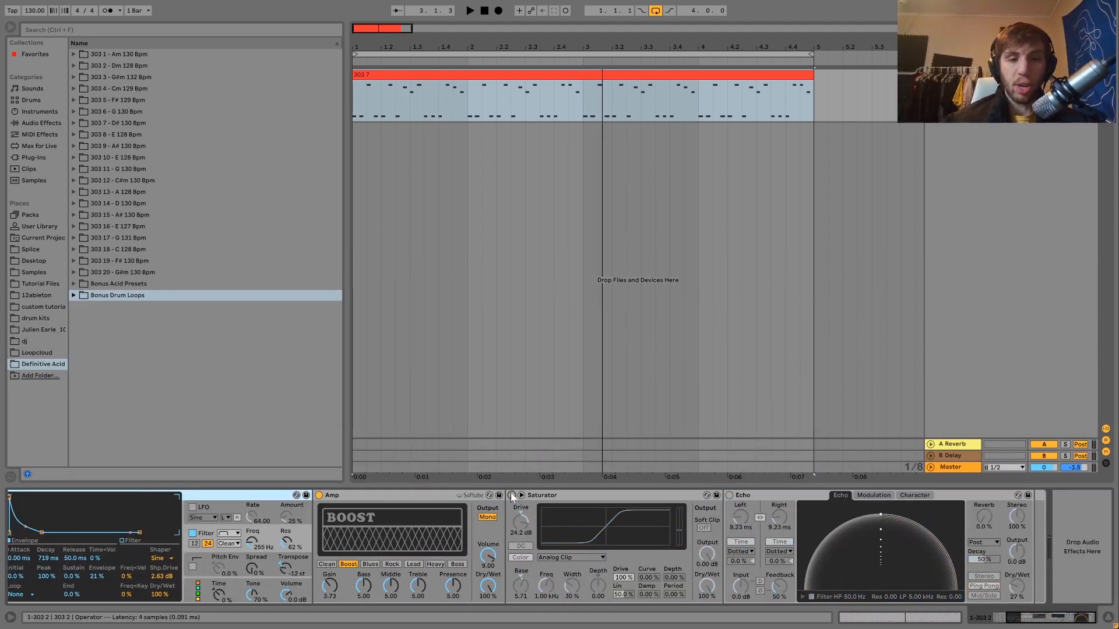
{"action": "left_click", "coordinate": [318, 495]}
Play the clip with only Operator active and display oscillator A's envelope and waveform settings.
{"action": "key", "text": "space"}
{"action": "scroll", "coordinate": [318, 496], "scroll_direction": "left", "scroll_amount": 5}
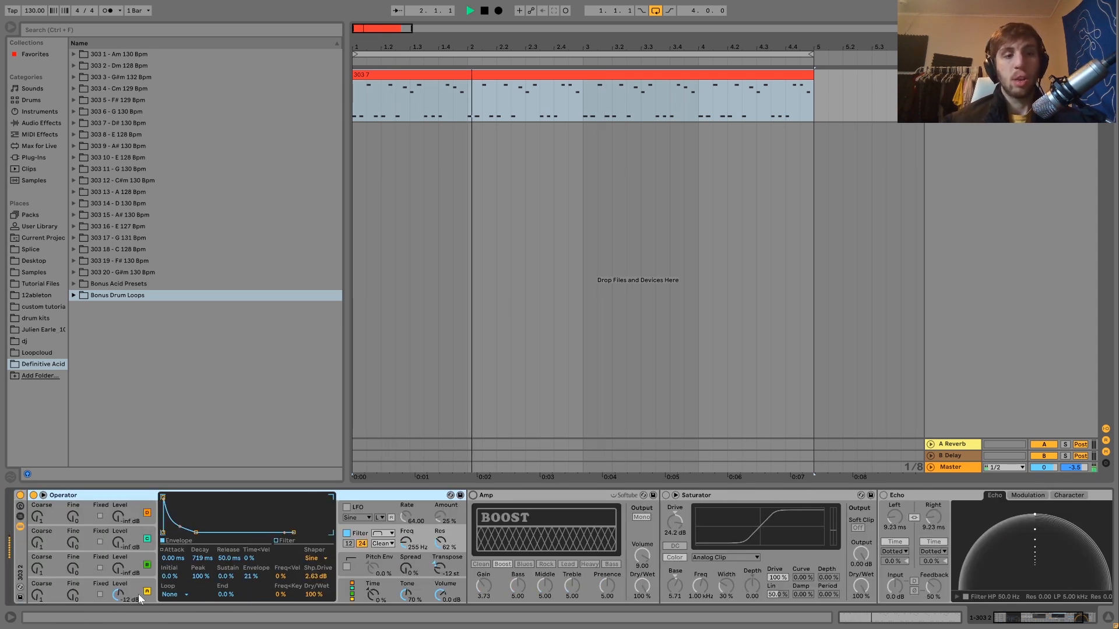
{"action": "left_click", "coordinate": [146, 582]}
{"action": "key", "text": "space"}
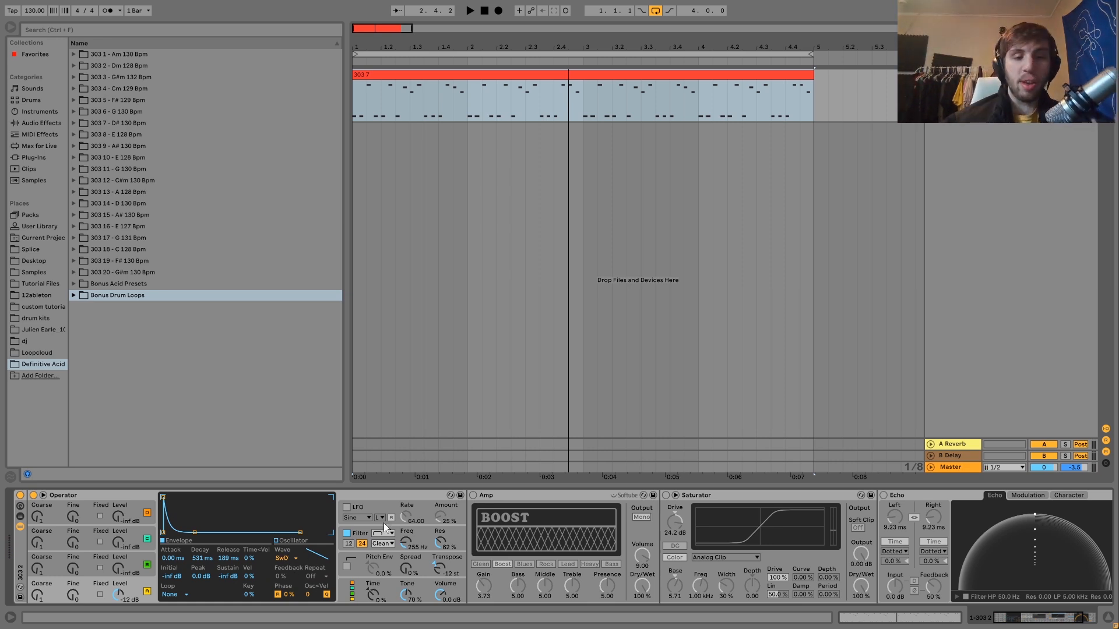
Display Operator's filter envelope and shaper settings and play the clip.
{"action": "left_click", "coordinate": [353, 534]}
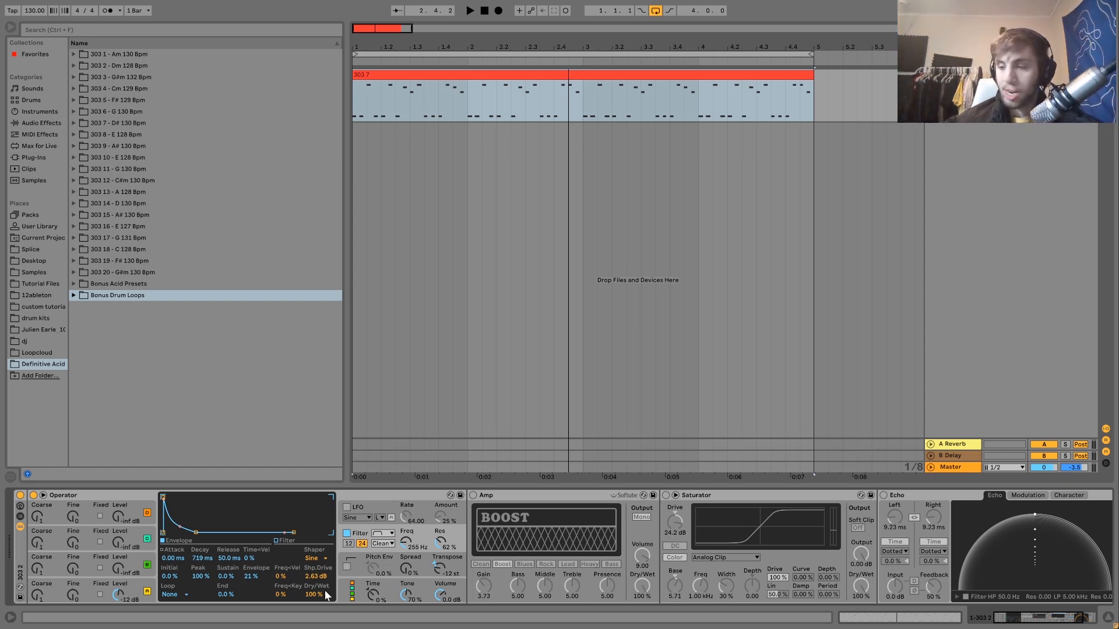
{"action": "key", "text": "space"}
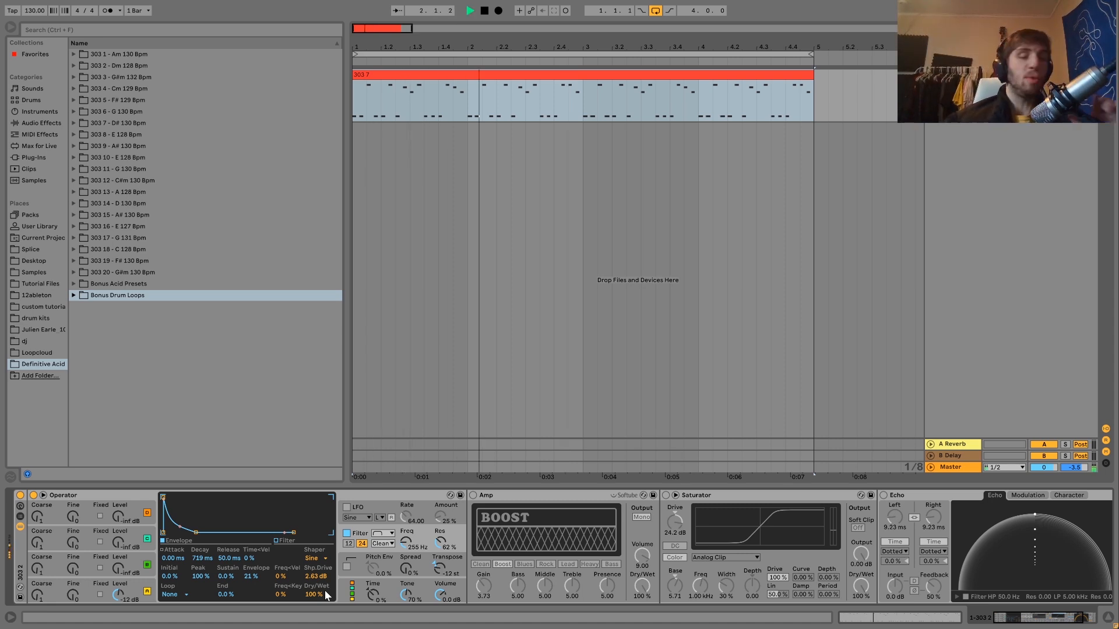
{"action": "key", "text": "space"}
Compare the clip with Operator's filter switched off and switched back on.
{"action": "left_click", "coordinate": [149, 583]}
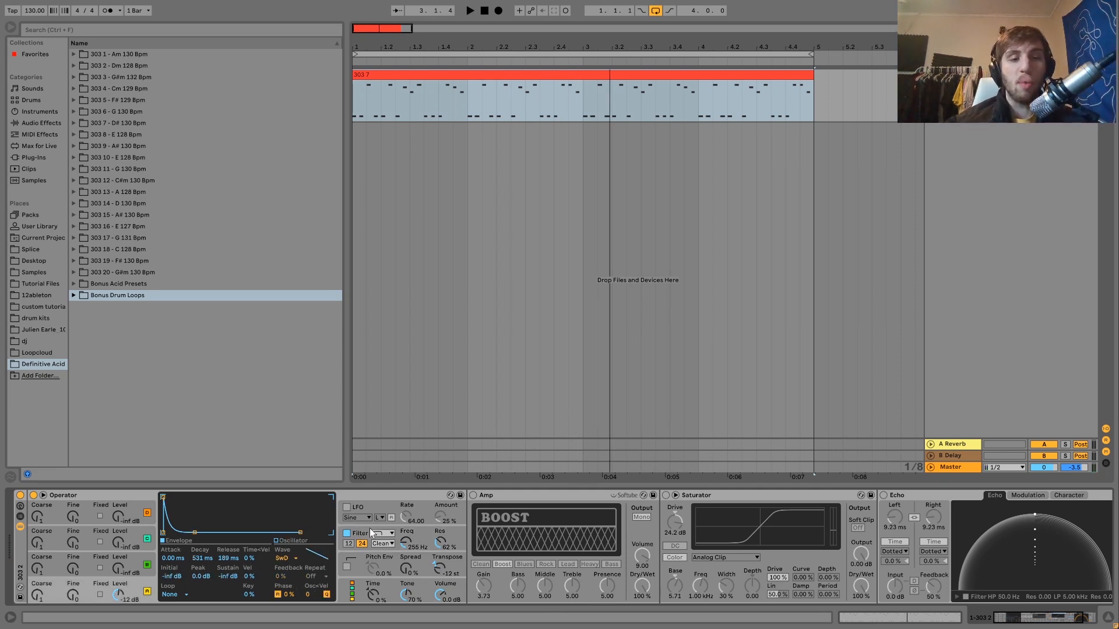
{"action": "left_click", "coordinate": [347, 533]}
{"action": "key", "text": "space"}
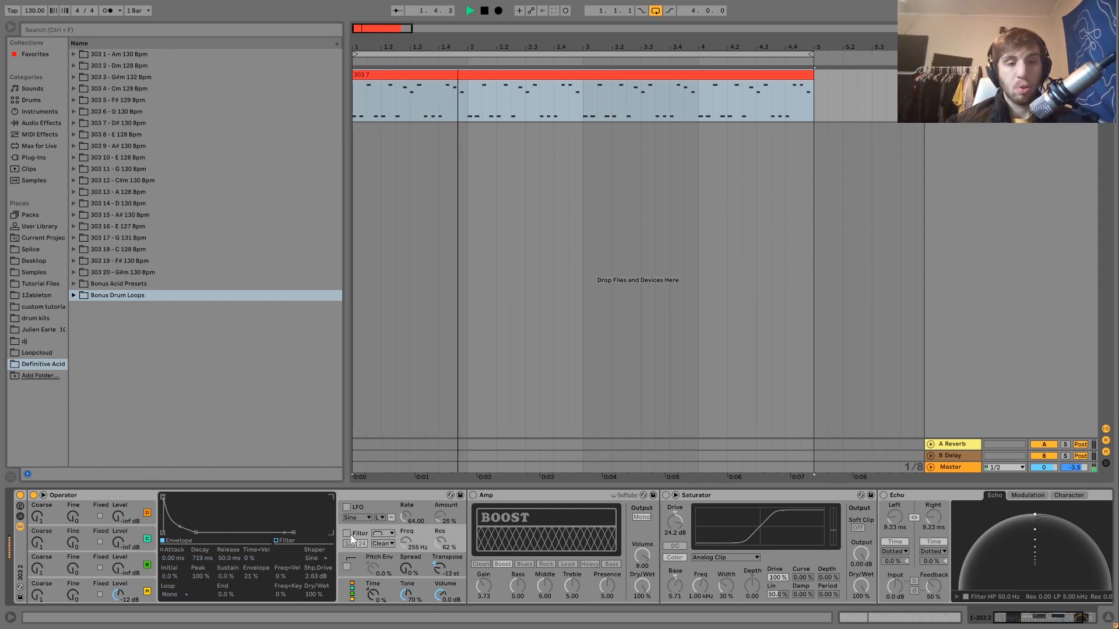
{"action": "left_click", "coordinate": [347, 533]}
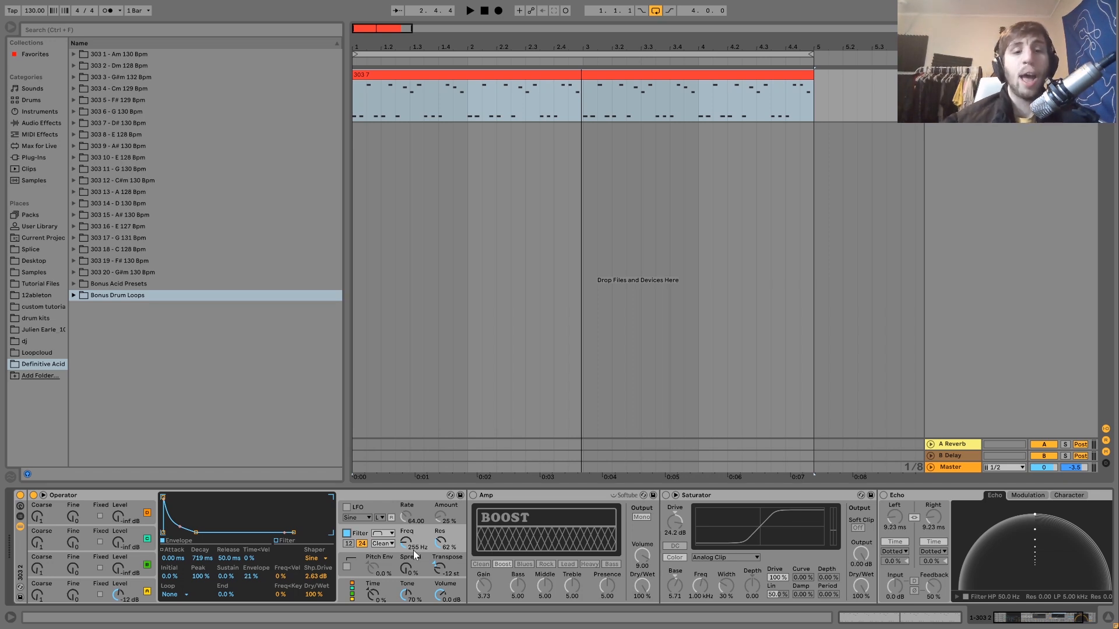
{"action": "key", "text": "space"}
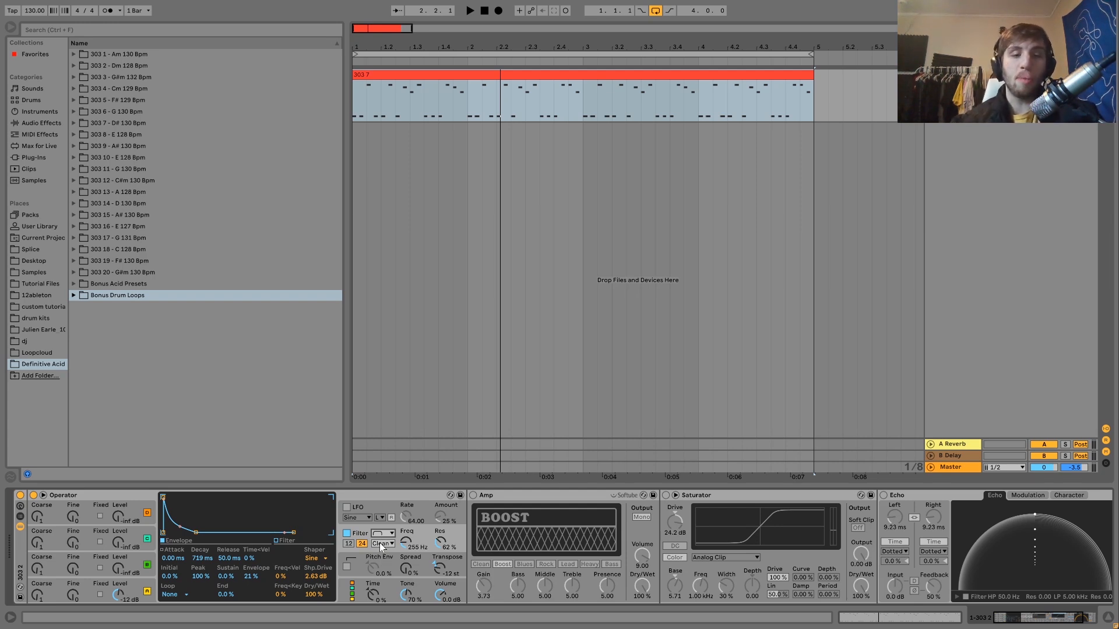
{"action": "key", "text": "space"}
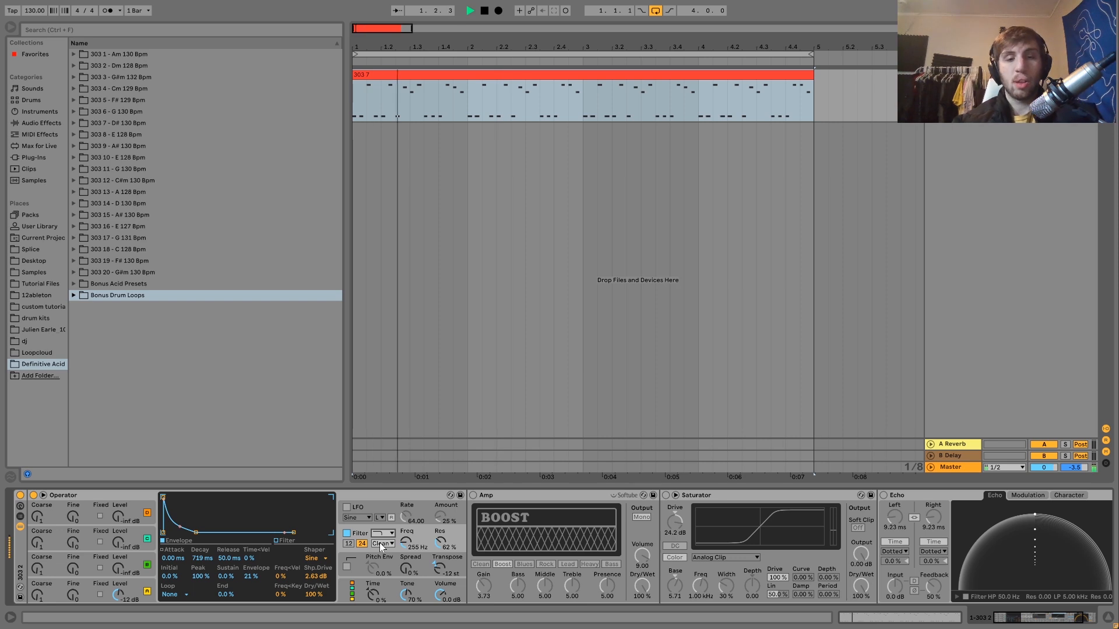
{"action": "key", "text": "space"}
Switch on Amp and Saturator to audition the clip with distortion, and switch both off again.
{"action": "left_click", "coordinate": [473, 496]}
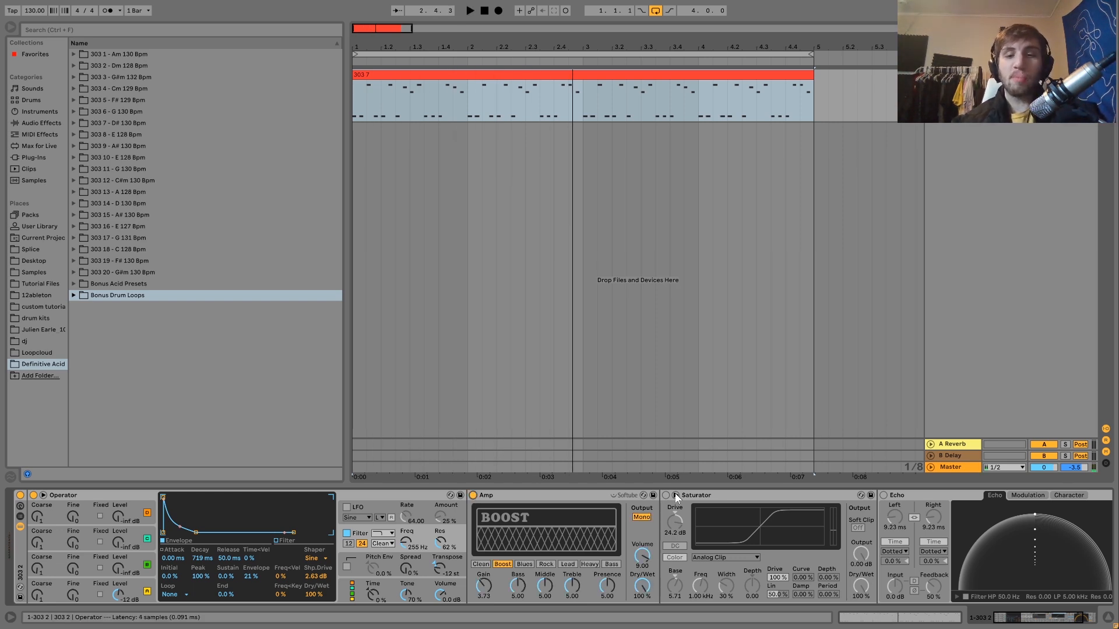
{"action": "left_click", "coordinate": [666, 495]}
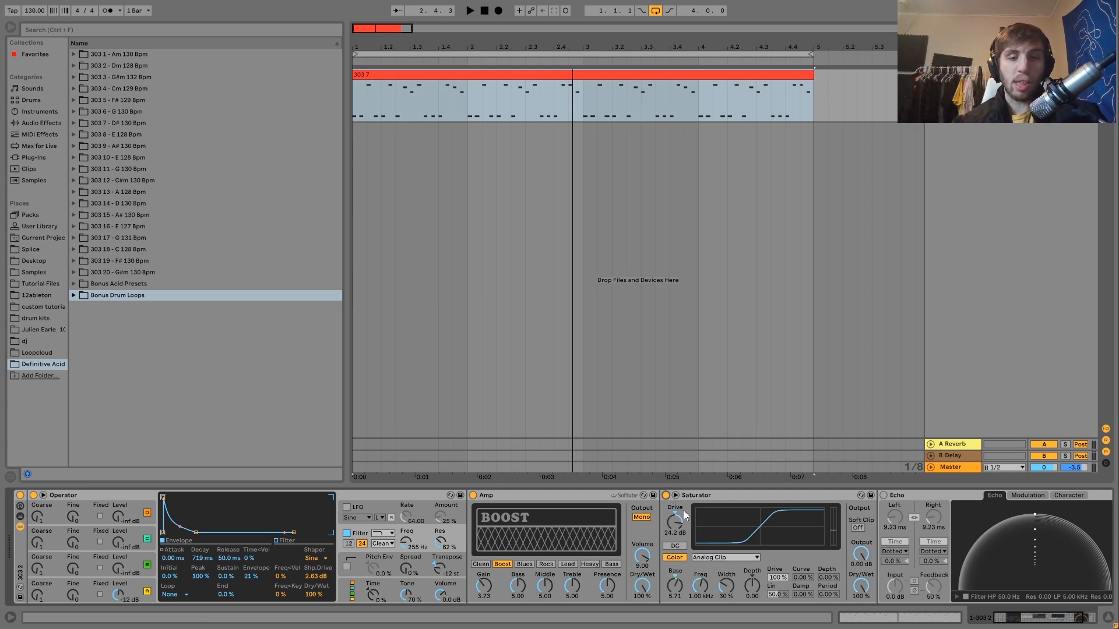
{"action": "key", "text": "space"}
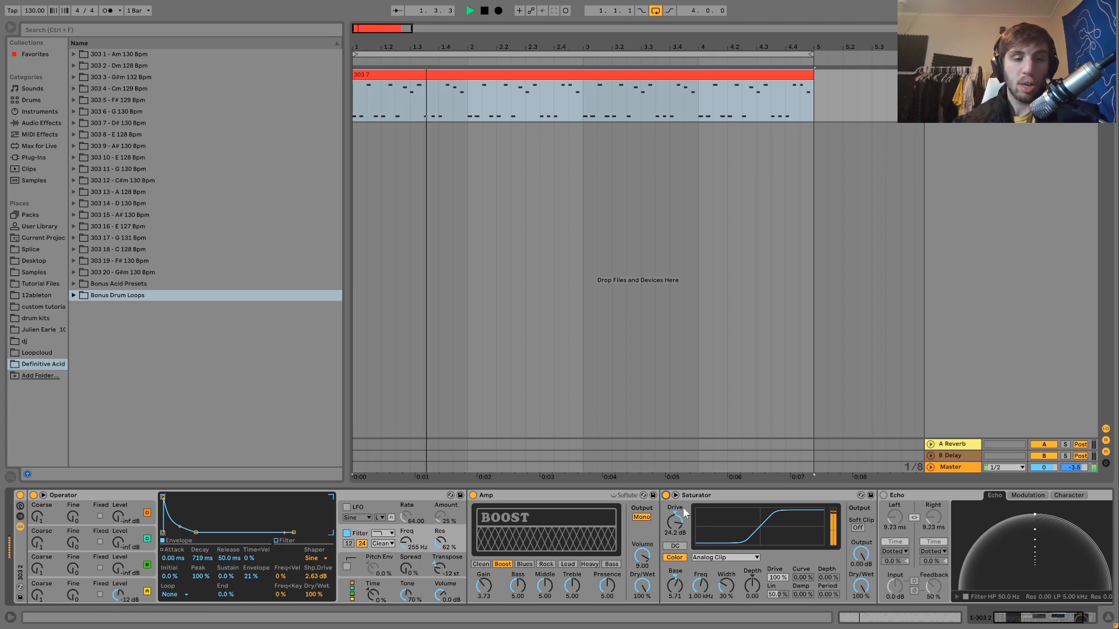
{"action": "key", "text": "space"}
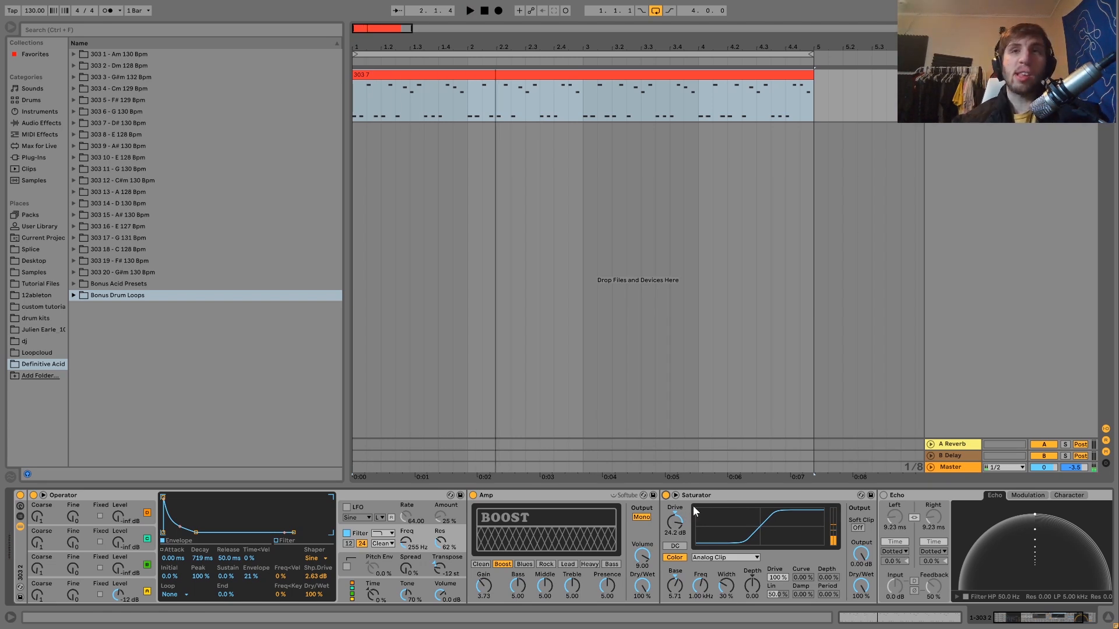
{"action": "key", "text": "space"}
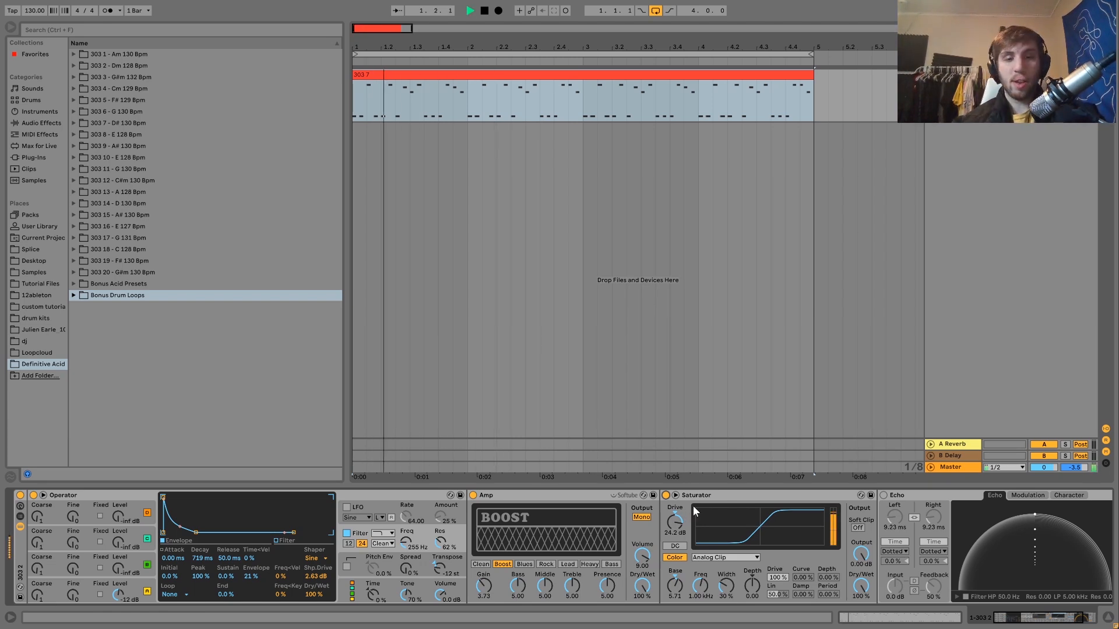
{"action": "key", "text": "space"}
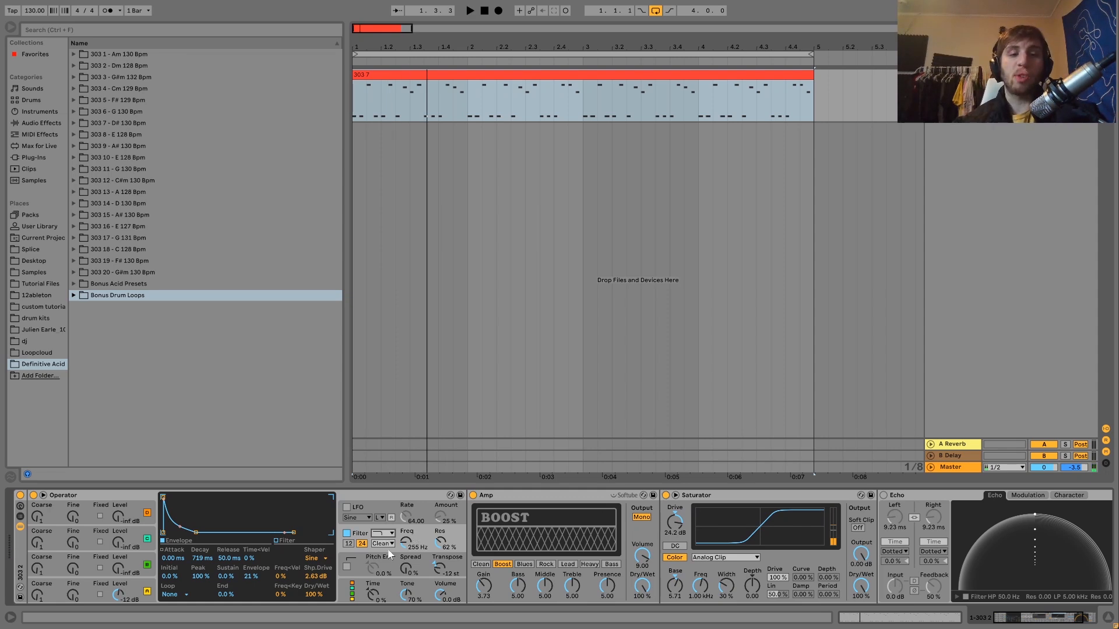
{"action": "key", "text": "space"}
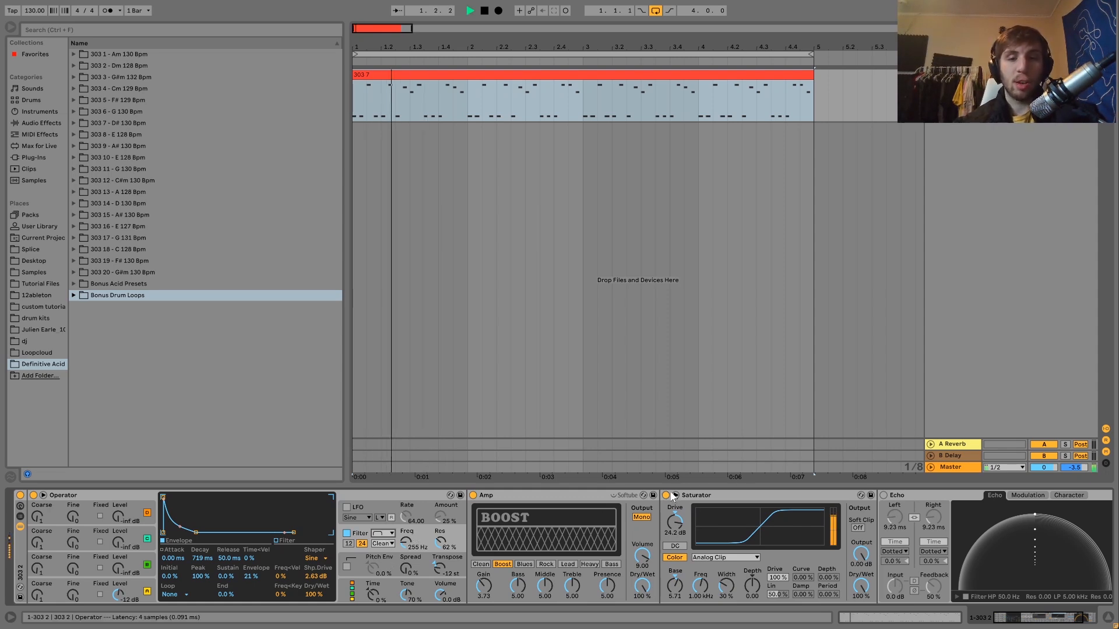
{"action": "left_click", "coordinate": [665, 494]}
{"action": "left_click", "coordinate": [472, 495]}
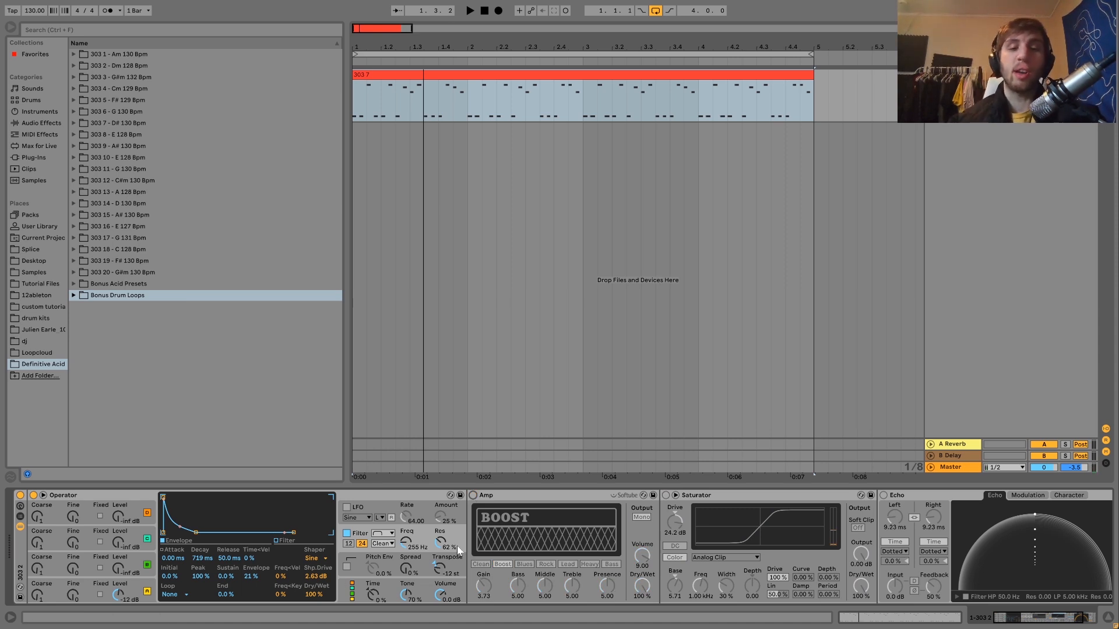
Set Operator's filter resonance to 28% and play the clip with Amp and Saturator switched on.
{"action": "left_click_drag", "start_coordinate": [452, 550], "coordinate": [453, 589]}
{"action": "key", "text": "space"}
{"action": "left_click", "coordinate": [472, 495]}
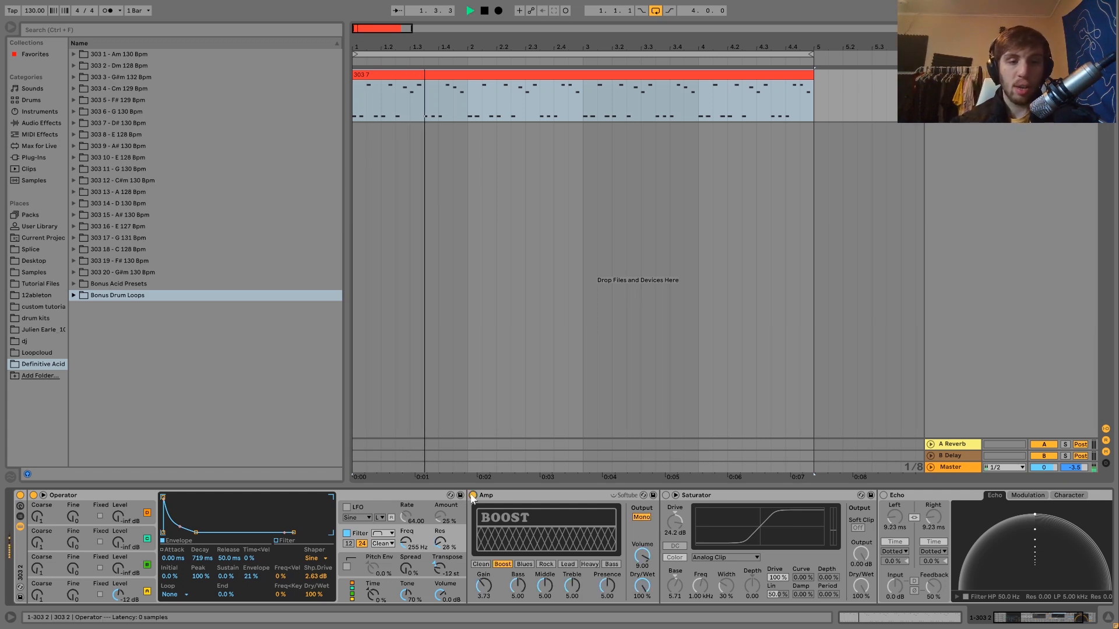
{"action": "left_click", "coordinate": [666, 495]}
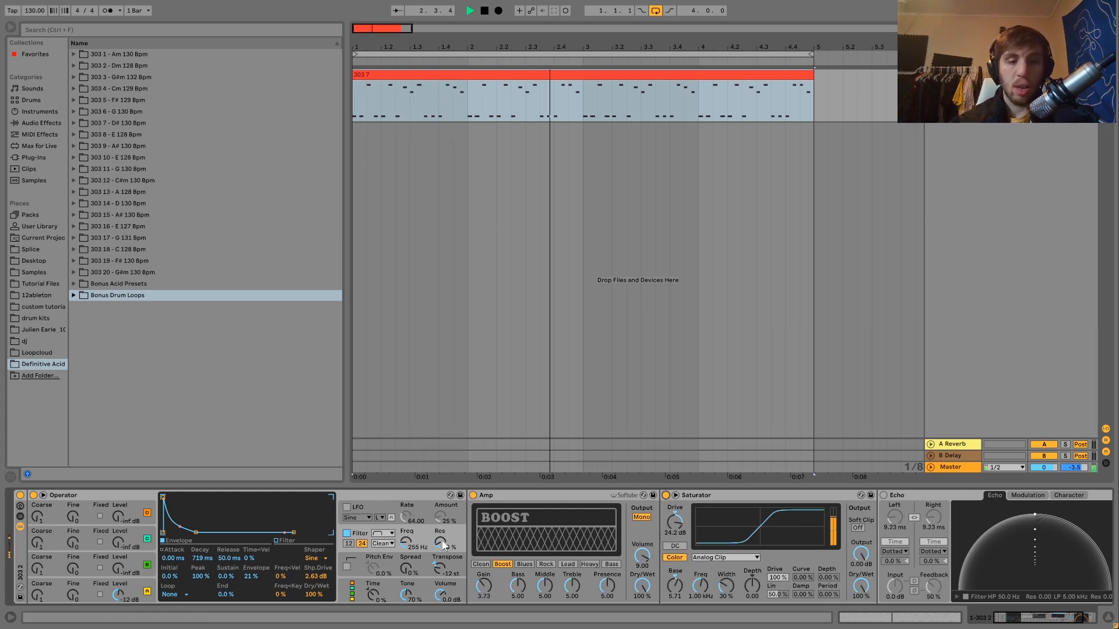
Set Operator's filter resonance back to 62%, stop playback, and switch Saturator and Amp off.
{"action": "mouse_move", "coordinate": [441, 542]}
{"action": "left_mouse_down"}
{"action": "mouse_move", "coordinate": [441, 505]}
{"action": "mouse_move", "coordinate": [440, 541]}
{"action": "left_mouse_up"}
{"action": "key", "text": "space"}
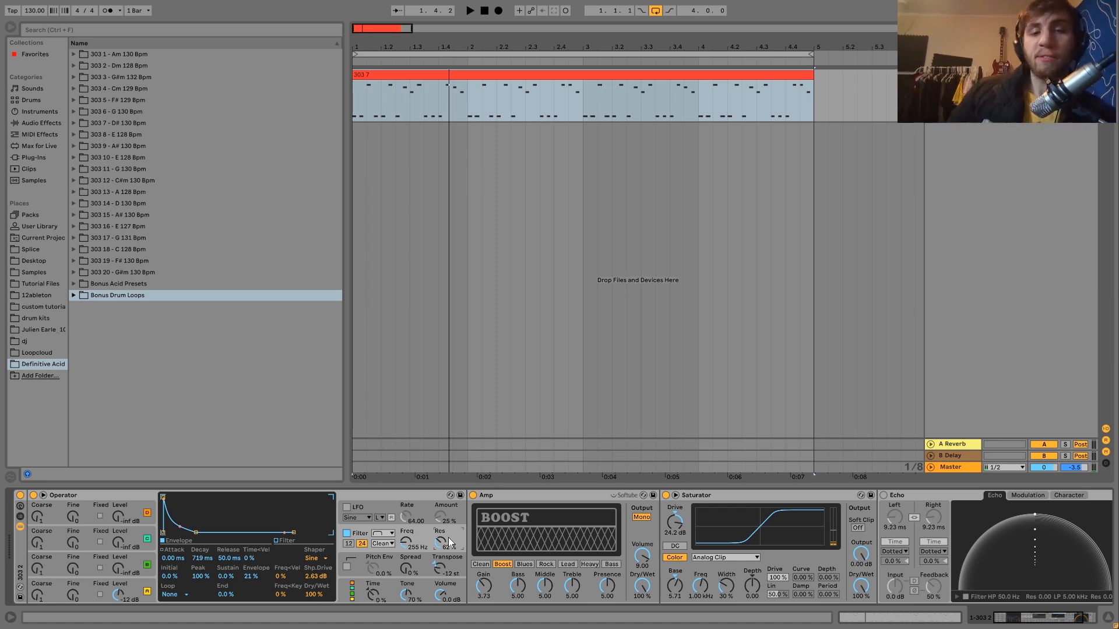
{"action": "left_click", "coordinate": [665, 495]}
{"action": "left_click", "coordinate": [474, 496]}
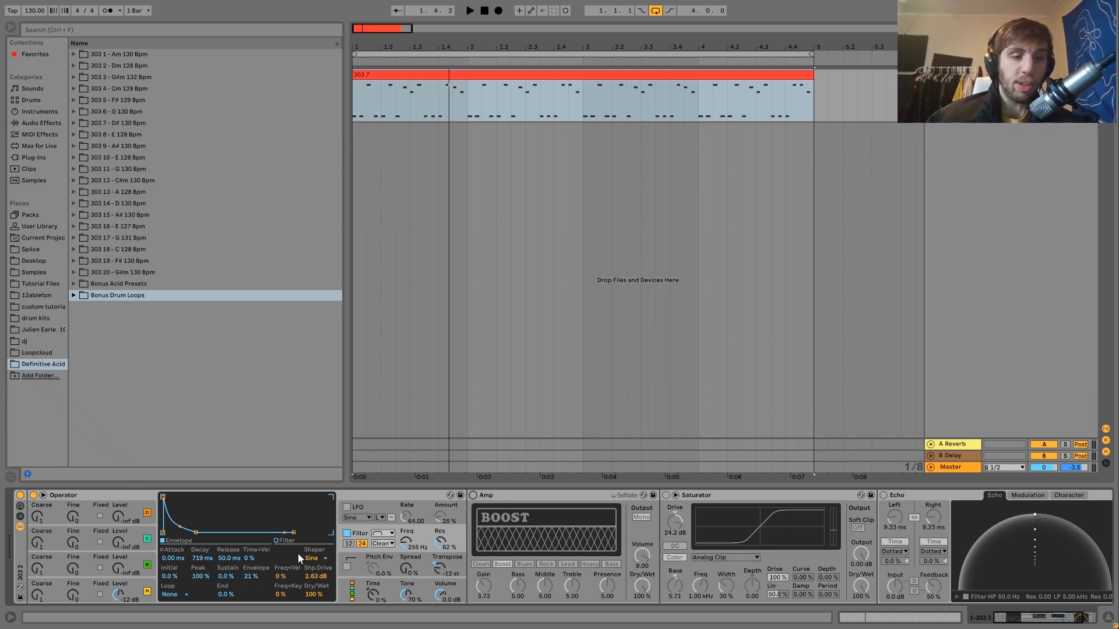
Audition the clip repeatedly with Operator alone, keeping Amp, Saturator and Echo switched off.
{"action": "key", "text": "space"}
{"action": "key", "text": "space"}
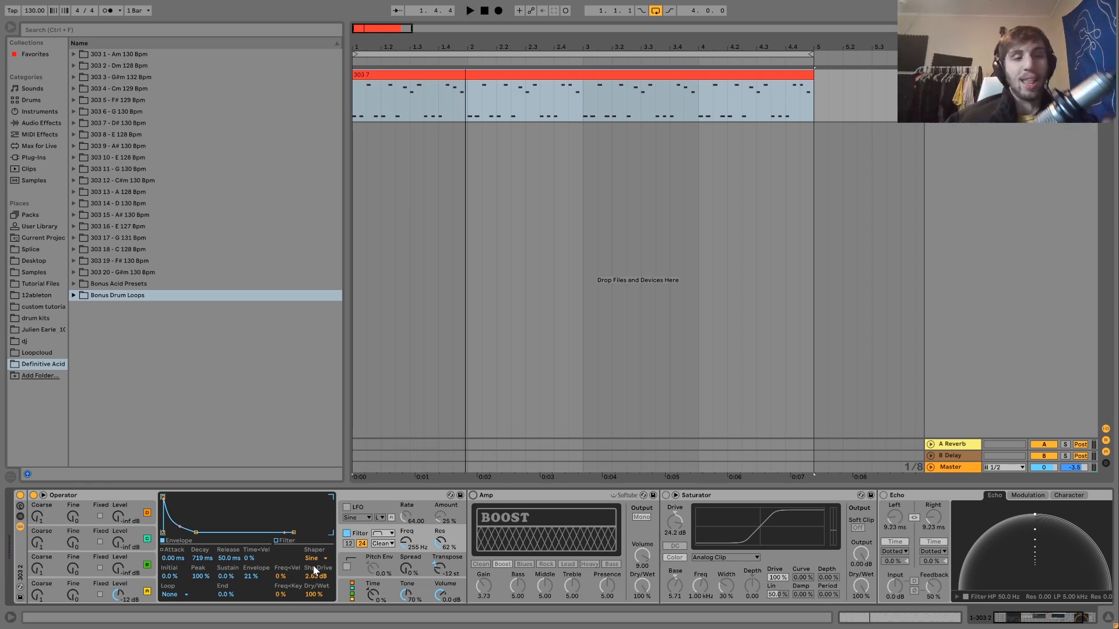
{"action": "key", "text": "space"}
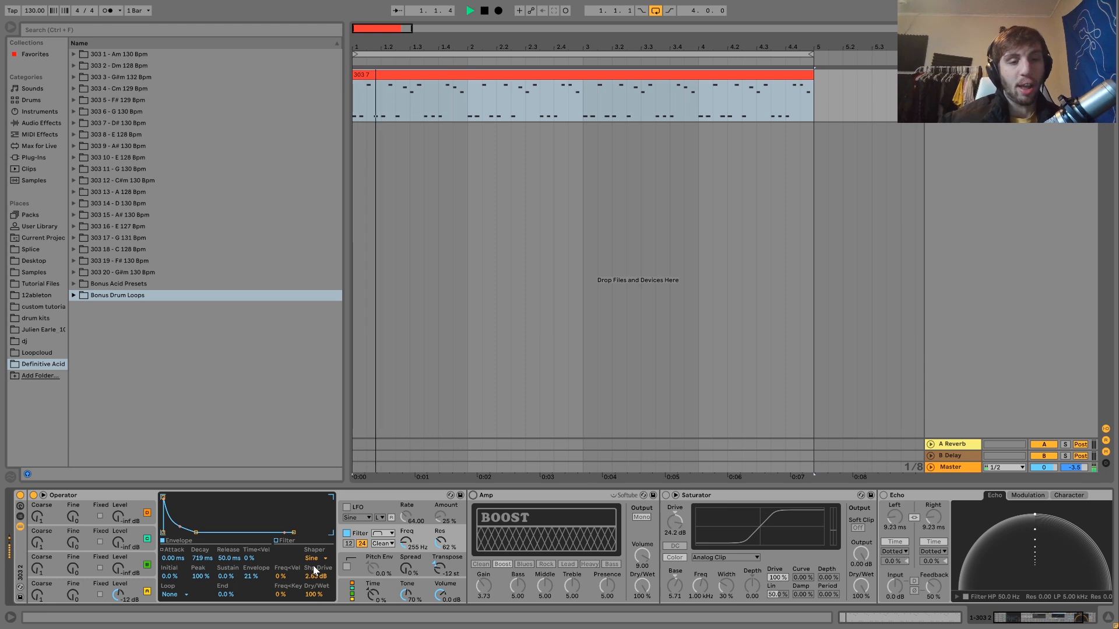
{"action": "key", "text": "space"}
{"action": "key", "text": "space"}
{"action": "key", "text": "space"}
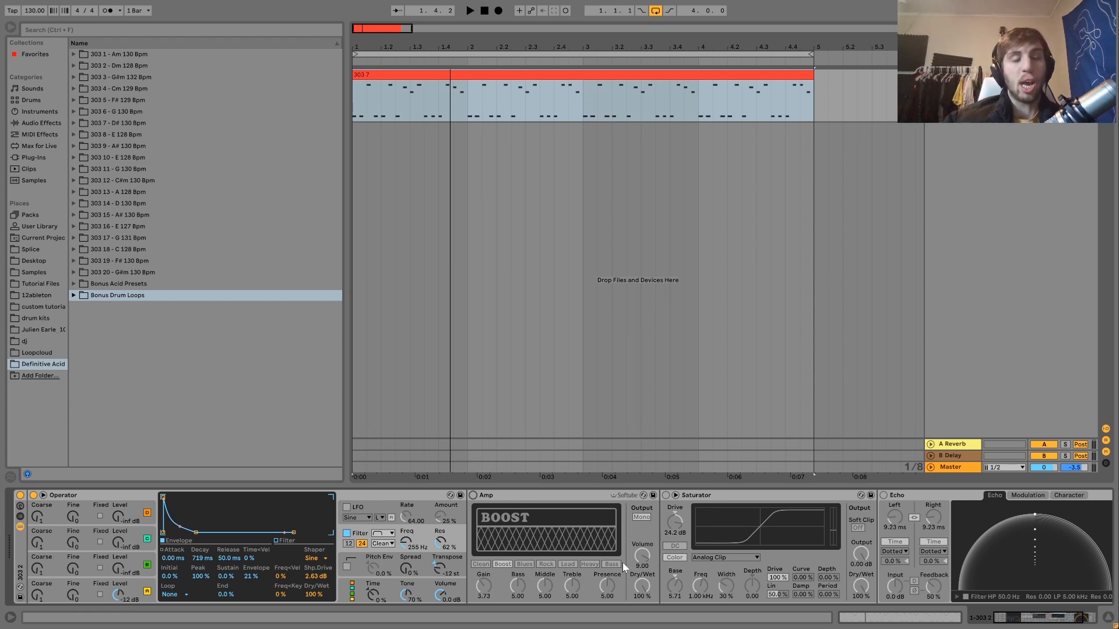
{"action": "key", "text": "space"}
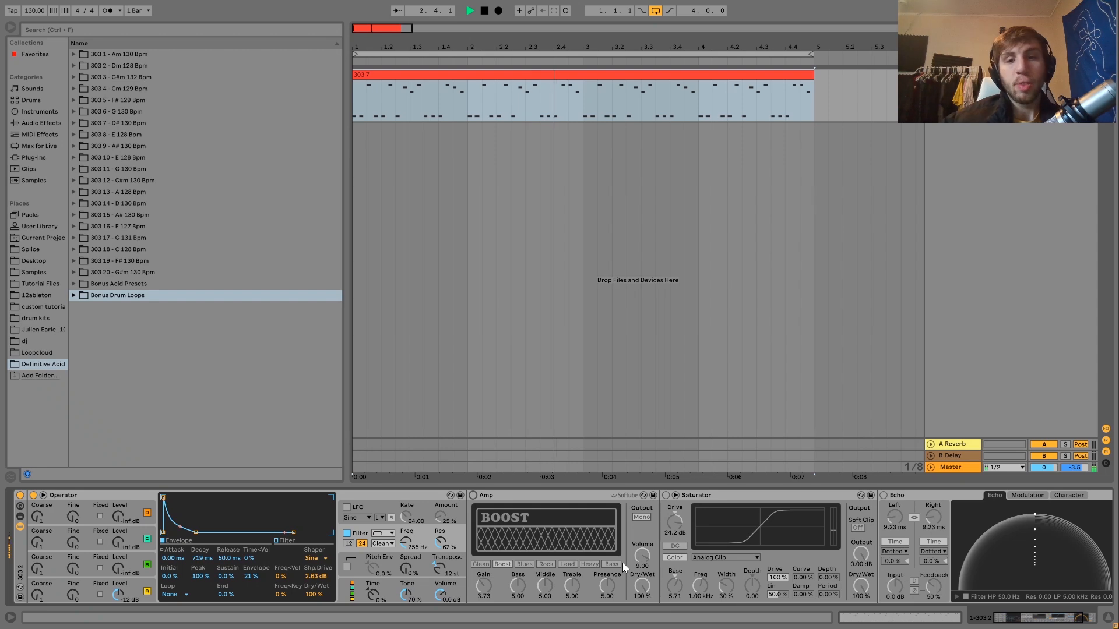
{"action": "key", "text": "space"}
Switch on Amp and Saturator during playback to hear the distorted bass, and stop the clip.
{"action": "left_click", "coordinate": [474, 496]}
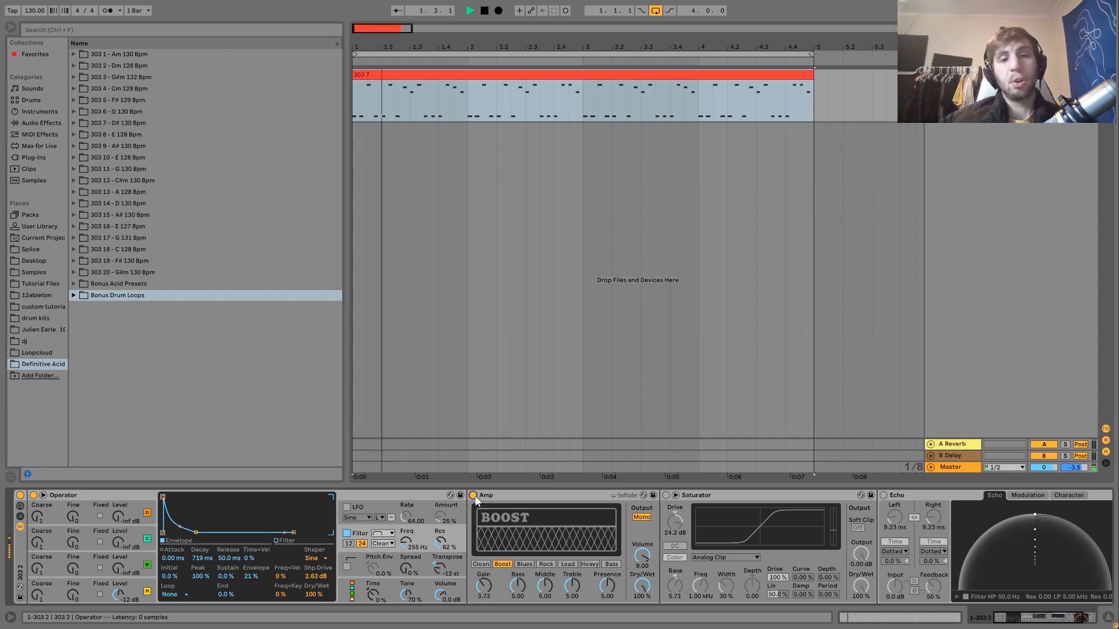
{"action": "left_click", "coordinate": [666, 496]}
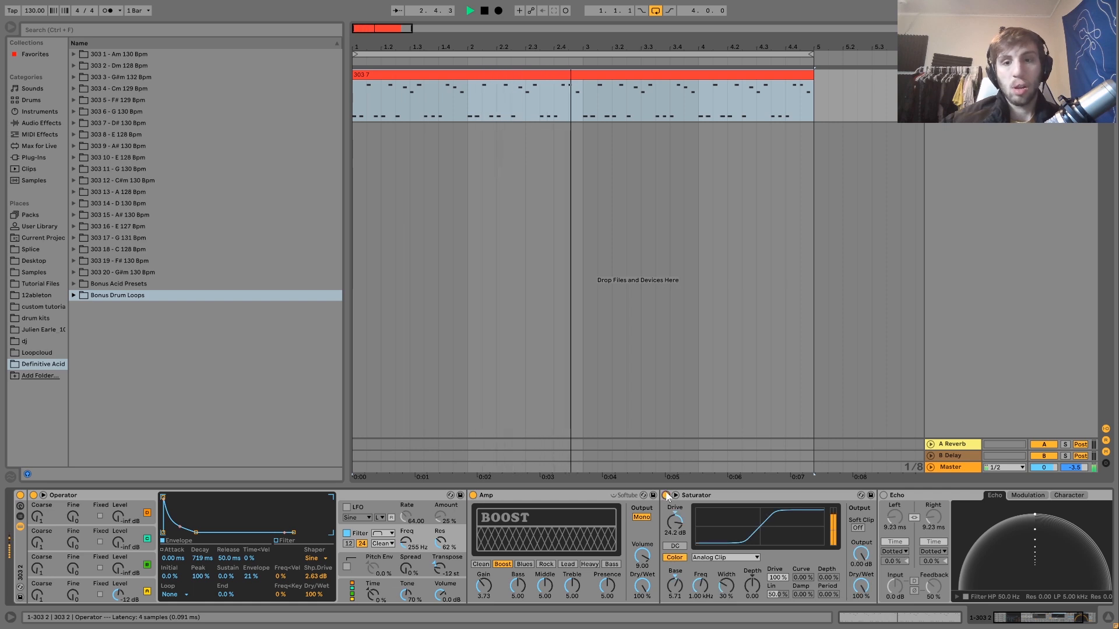
{"action": "key", "text": "space"}
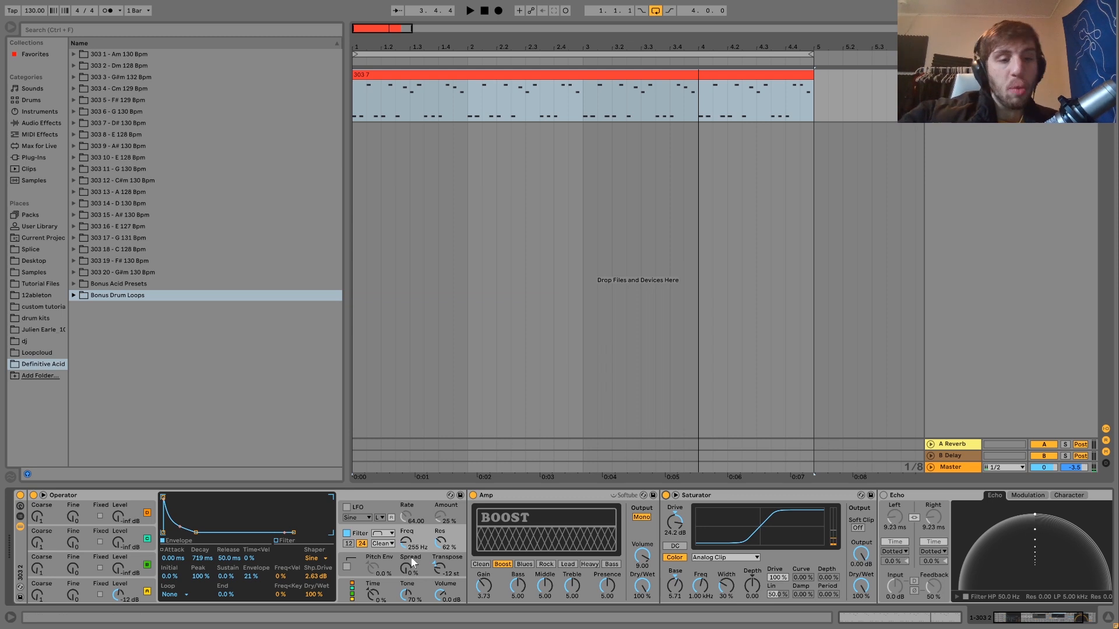
Audition the clip several times with both Amp and Saturator active, stopping playback after each pass.
{"action": "key", "text": "space"}
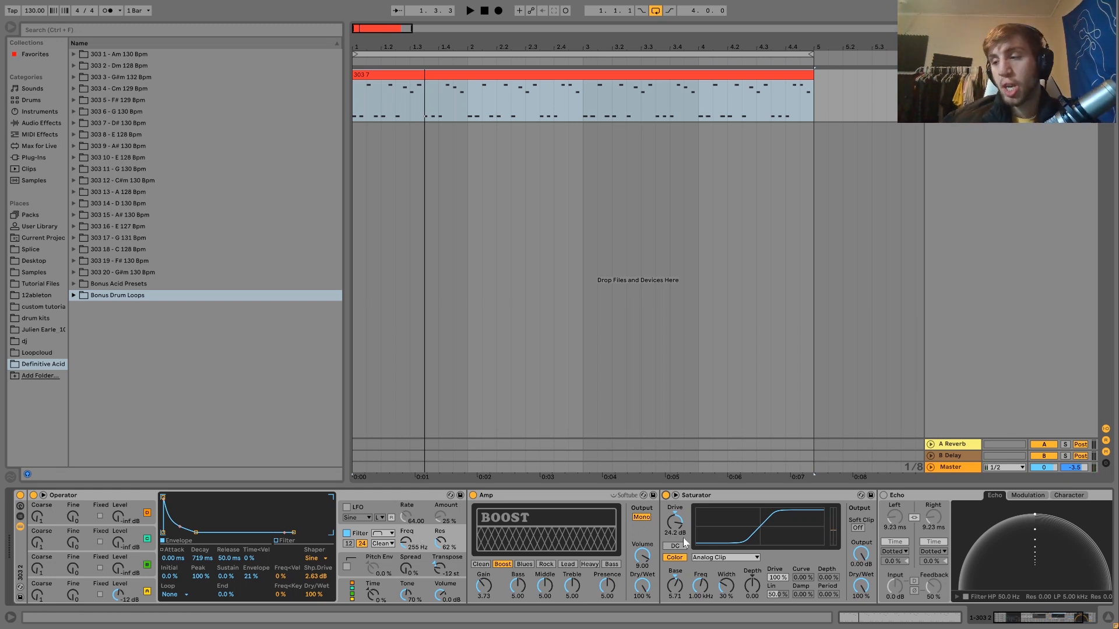
{"action": "key", "text": "space"}
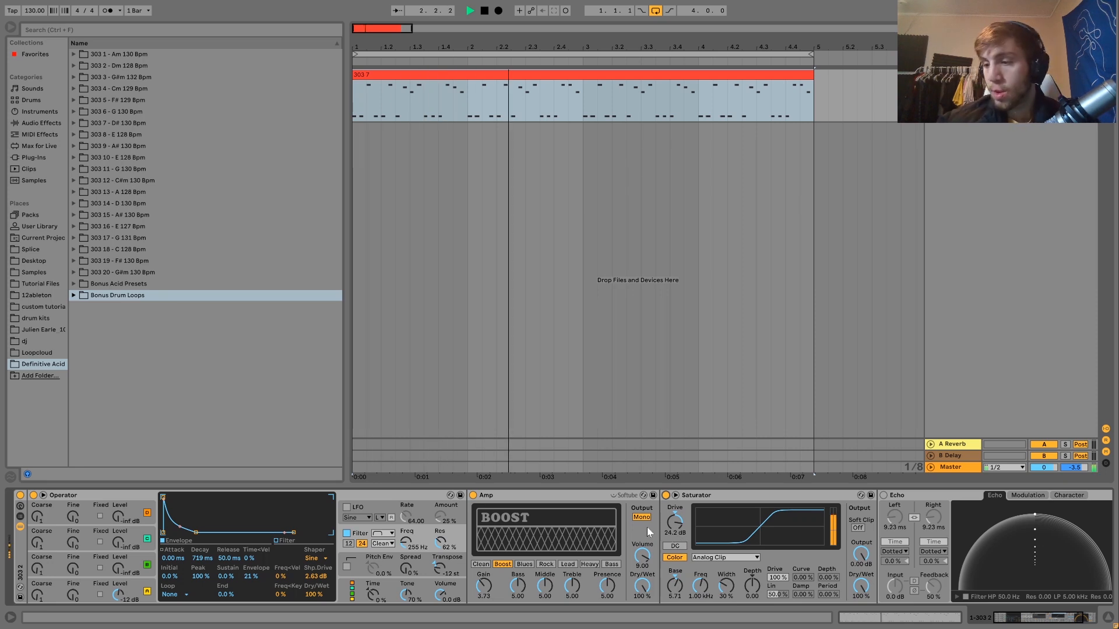
{"action": "key", "text": "space"}
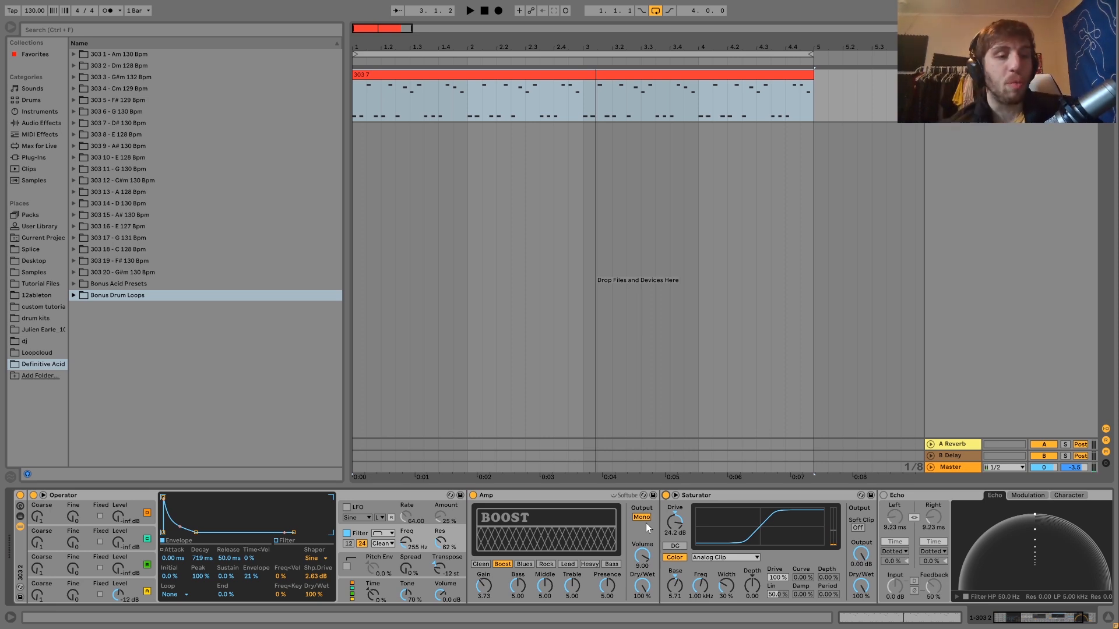
{"action": "key", "text": "space"}
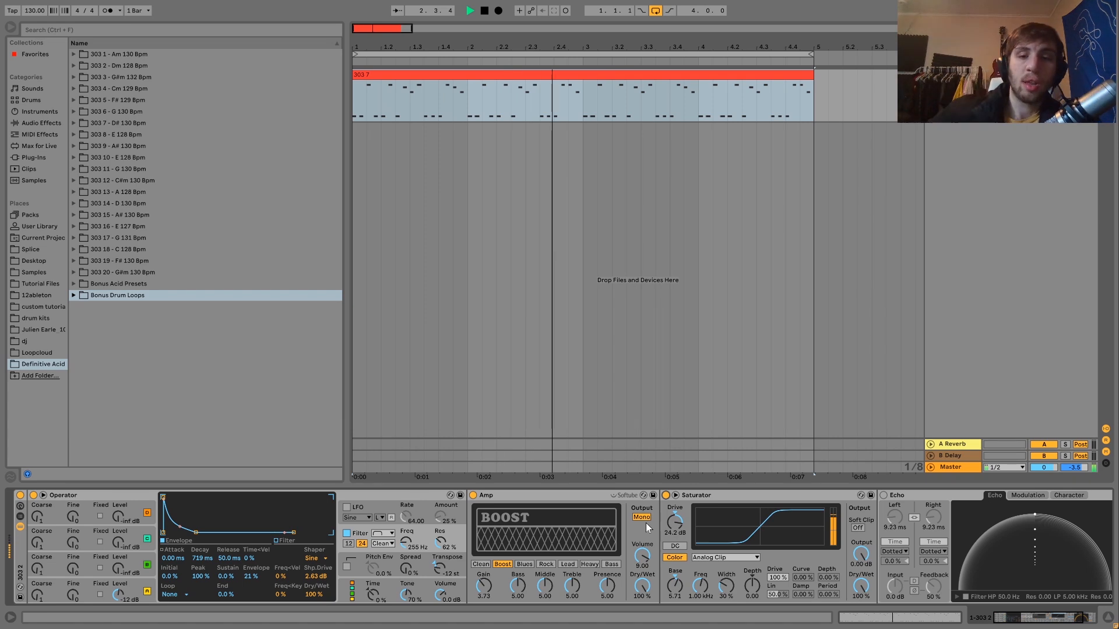
{"action": "key", "text": "space"}
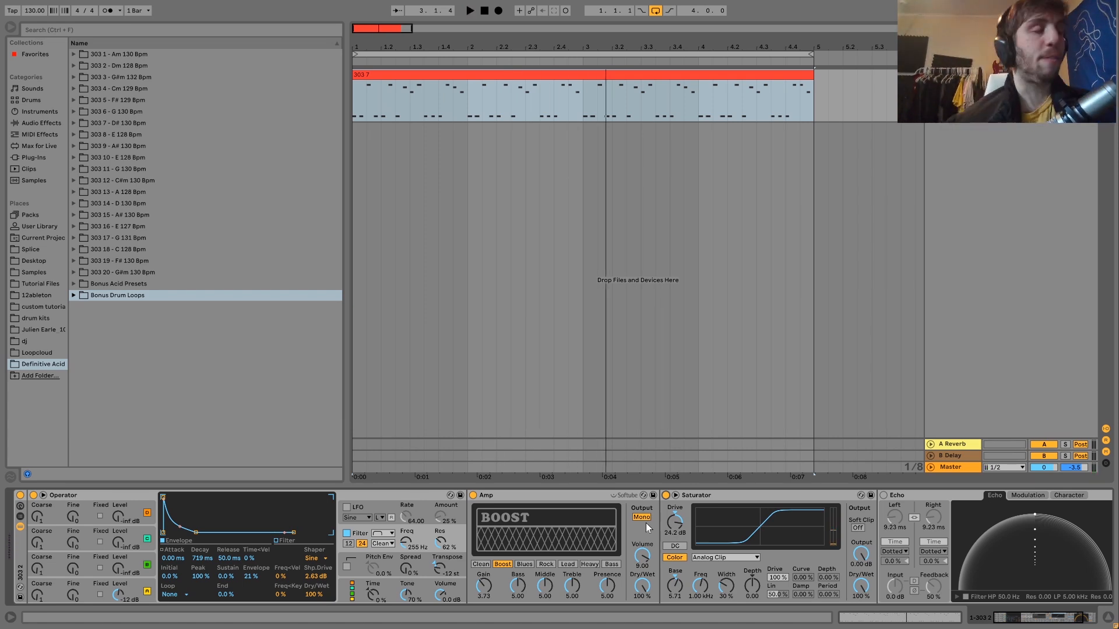
{"action": "key", "text": "space"}
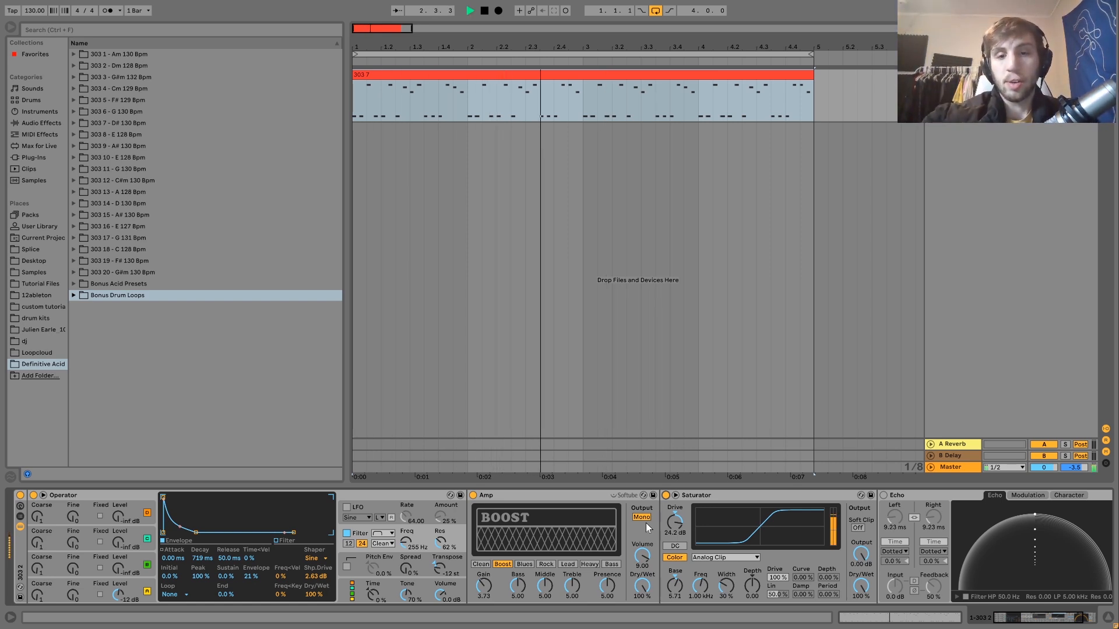
{"action": "key", "text": "space"}
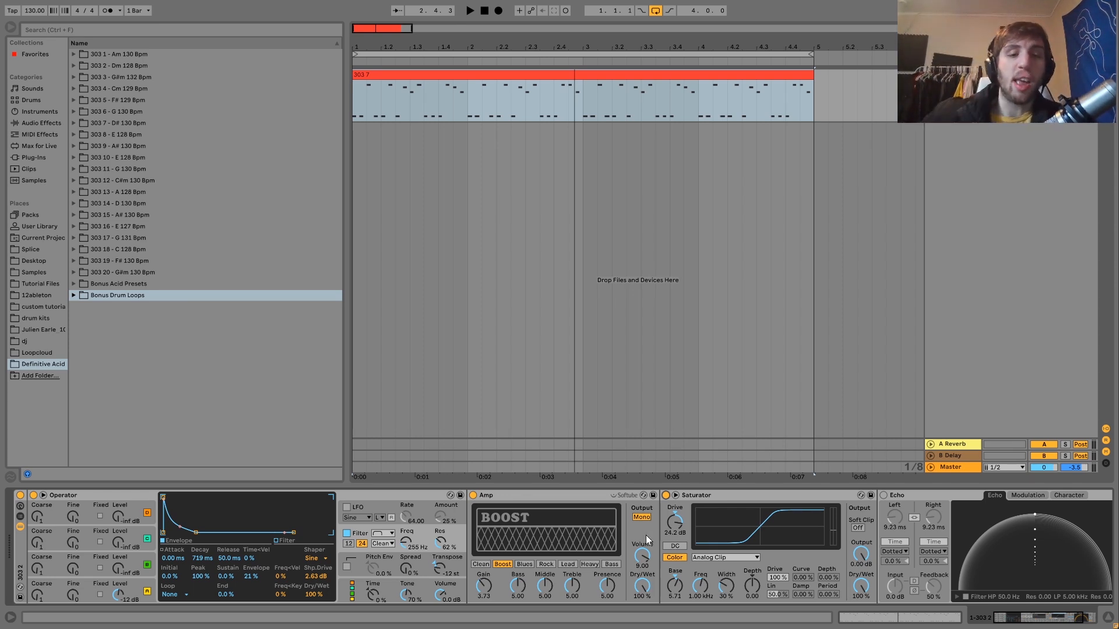
{"action": "key", "text": "space"}
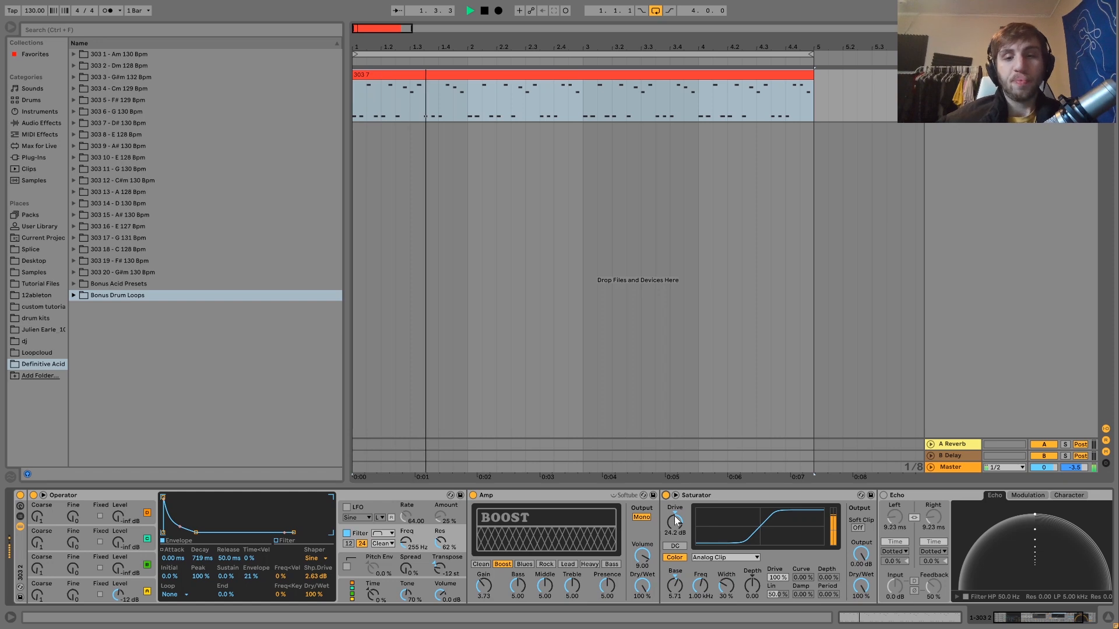
{"action": "key", "text": "space"}
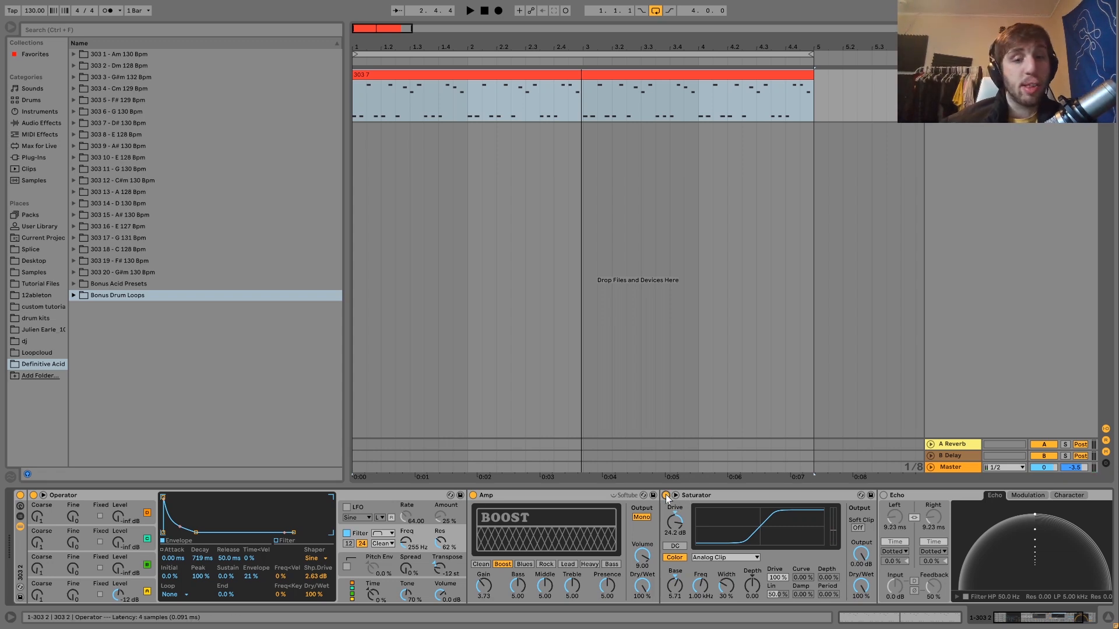
Switch Saturator off and audition the clip with Amp as the only active effect.
{"action": "left_click", "coordinate": [666, 496]}
{"action": "left_click", "coordinate": [472, 496]}
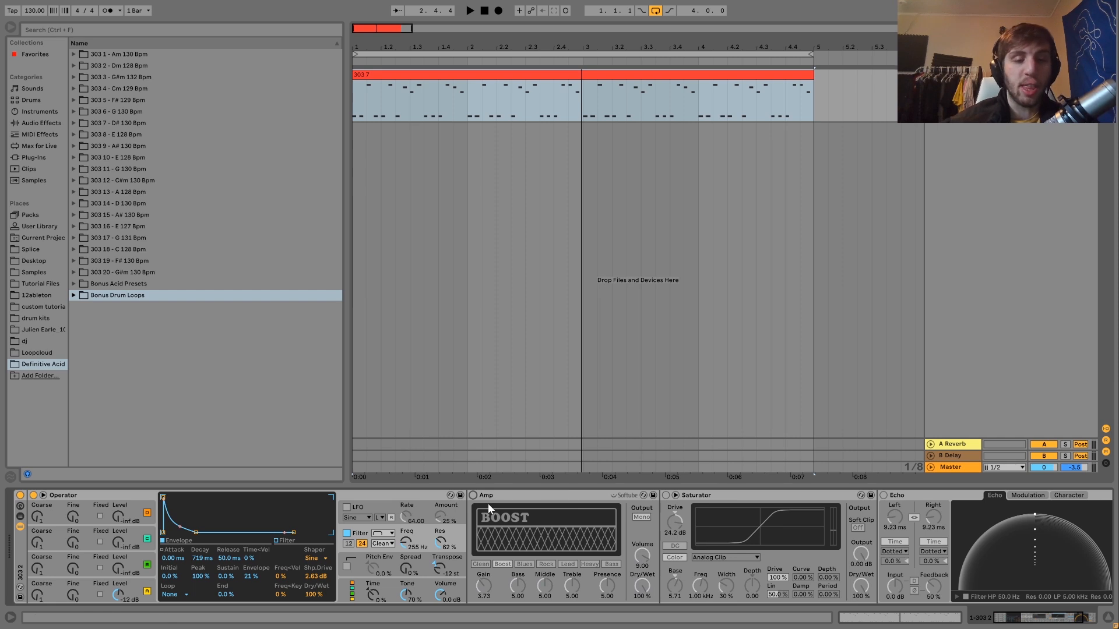
{"action": "left_click", "coordinate": [472, 495]}
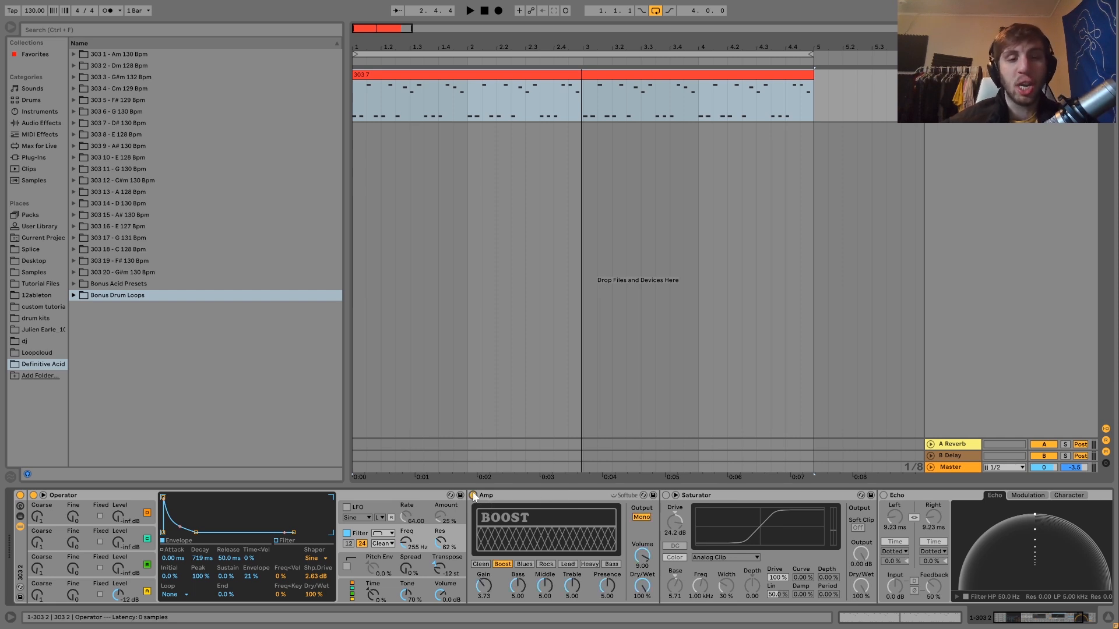
{"action": "key", "text": "space"}
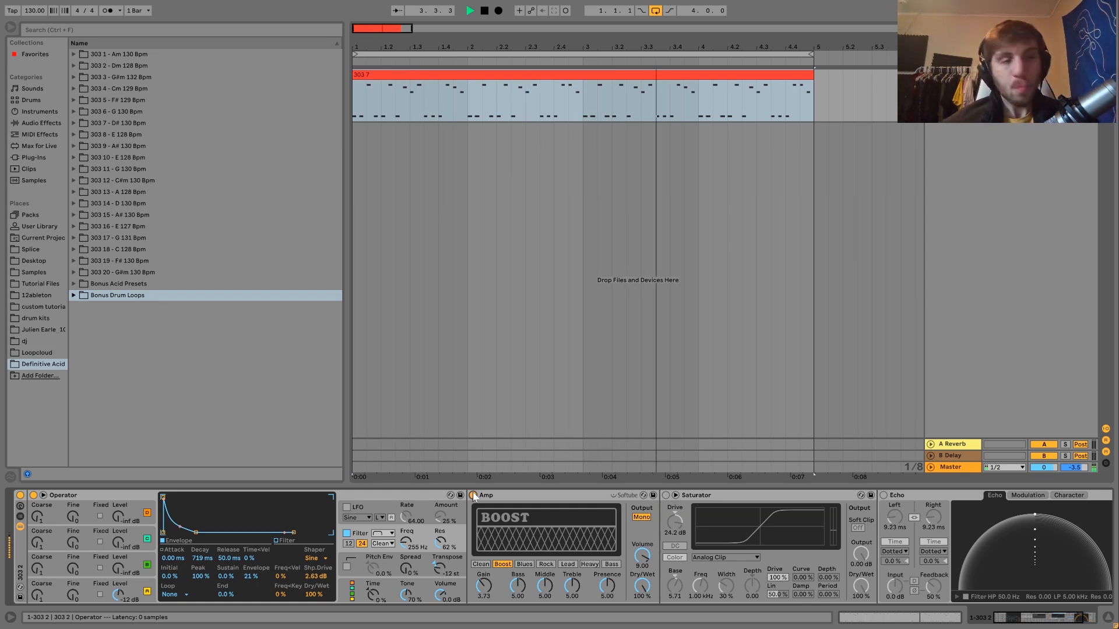
Switch Saturator on and Amp off, and play the clip repeatedly with only Saturator's distortion.
{"action": "left_click", "coordinate": [666, 495]}
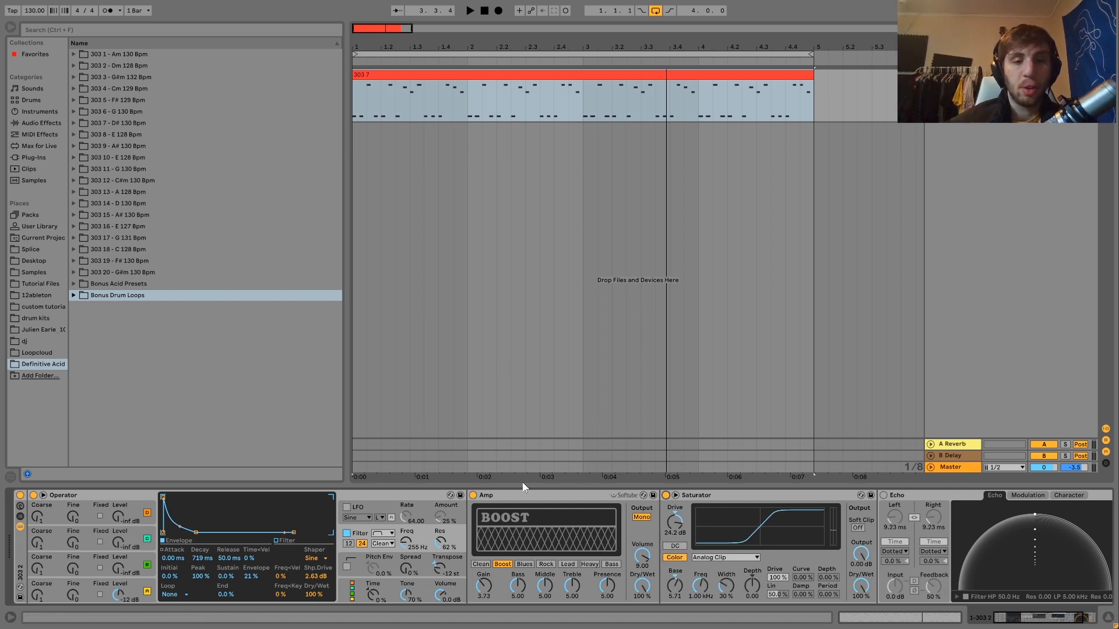
{"action": "left_click", "coordinate": [473, 496]}
{"action": "key", "text": "space"}
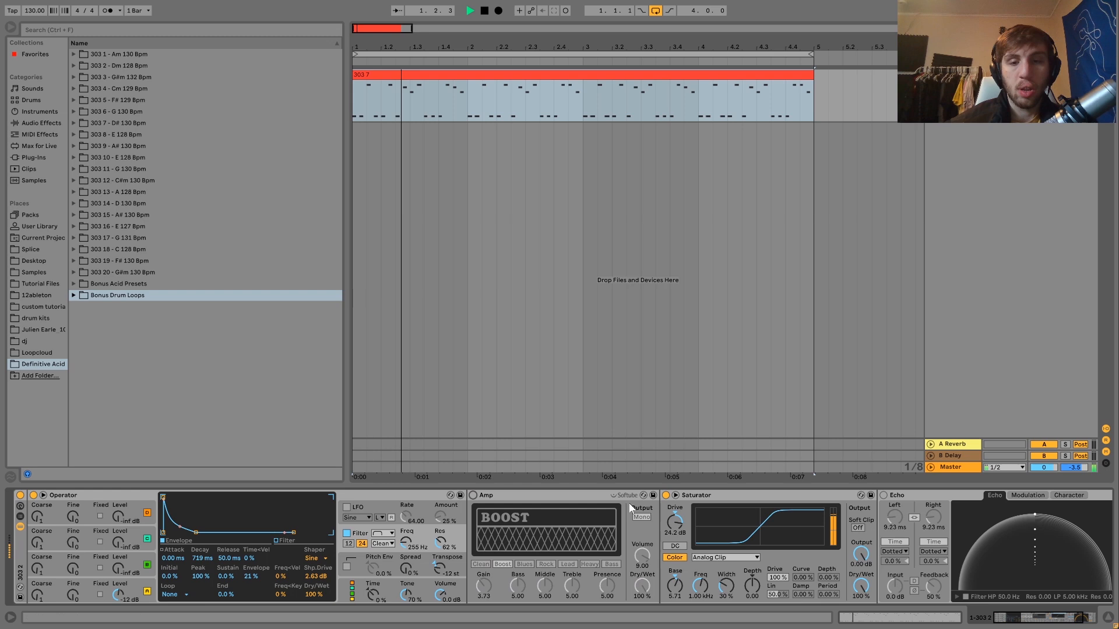
{"action": "left_click", "coordinate": [707, 495]}
{"action": "key", "text": "space"}
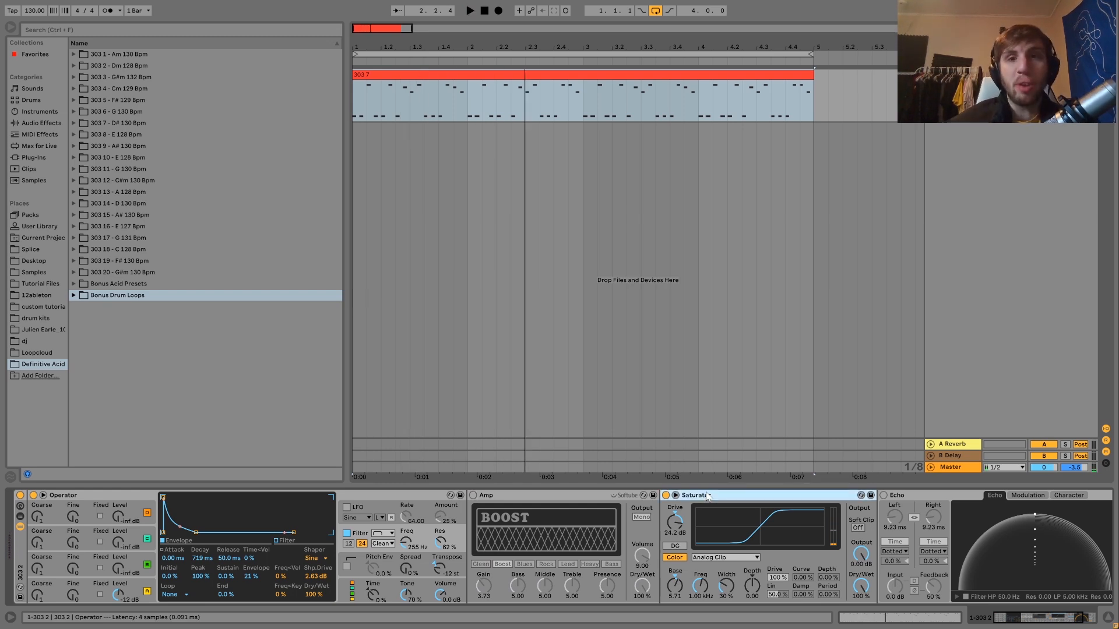
{"action": "key", "text": "space"}
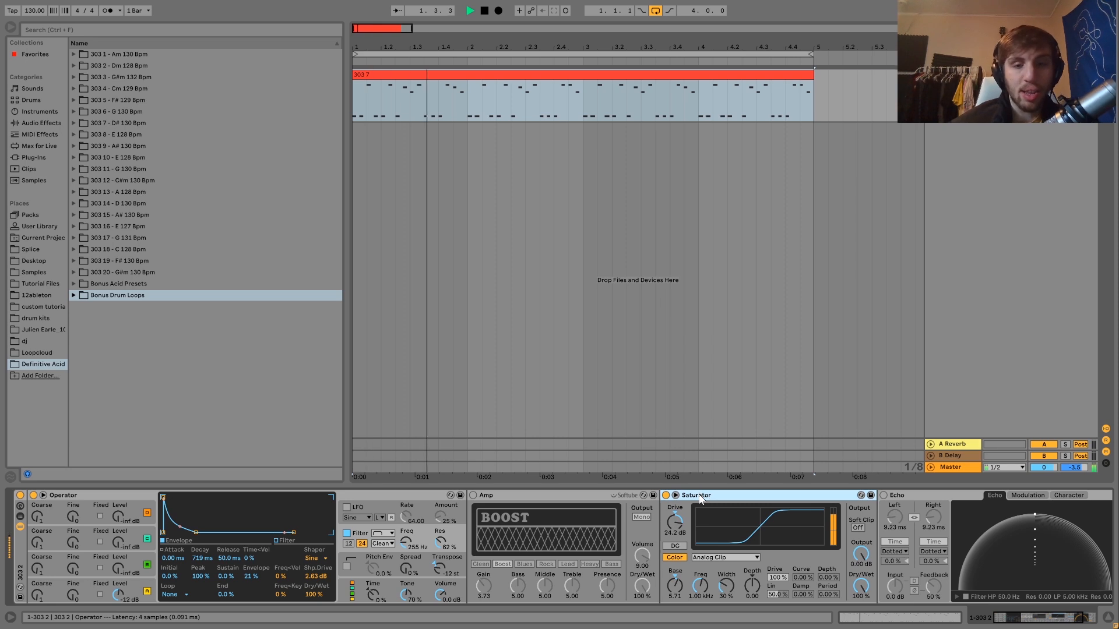
{"action": "key", "text": "space"}
{"action": "key", "text": "space"}
{"action": "key", "text": "space"}
Compare the clip with Amp alone and with Saturator added, leaving both devices switched on.
{"action": "left_click", "coordinate": [666, 495]}
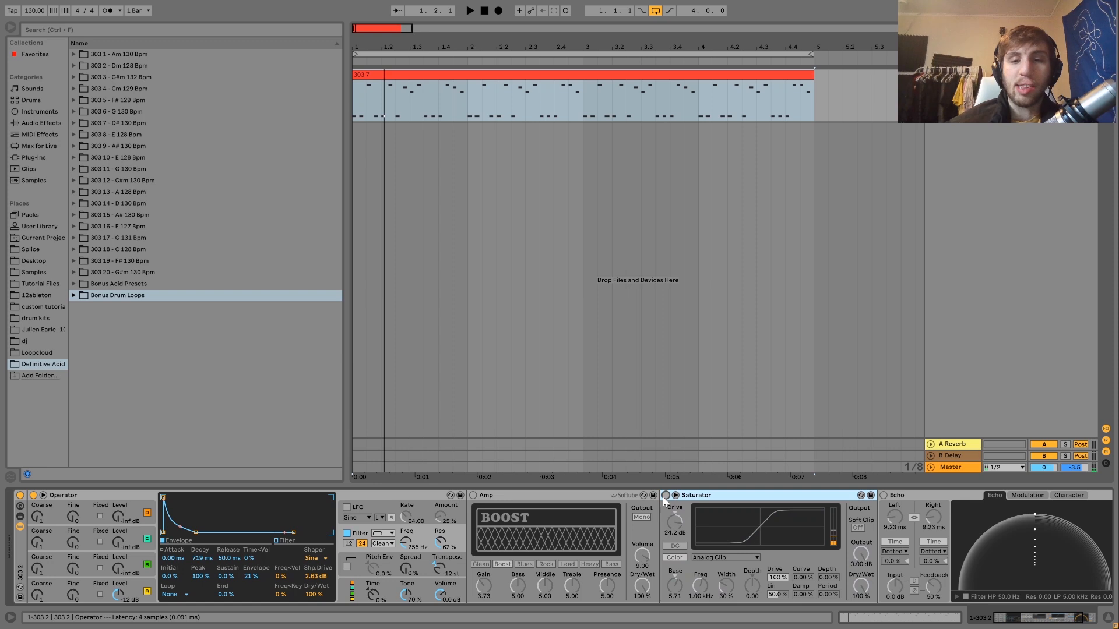
{"action": "left_click", "coordinate": [473, 495]}
{"action": "key", "text": "space"}
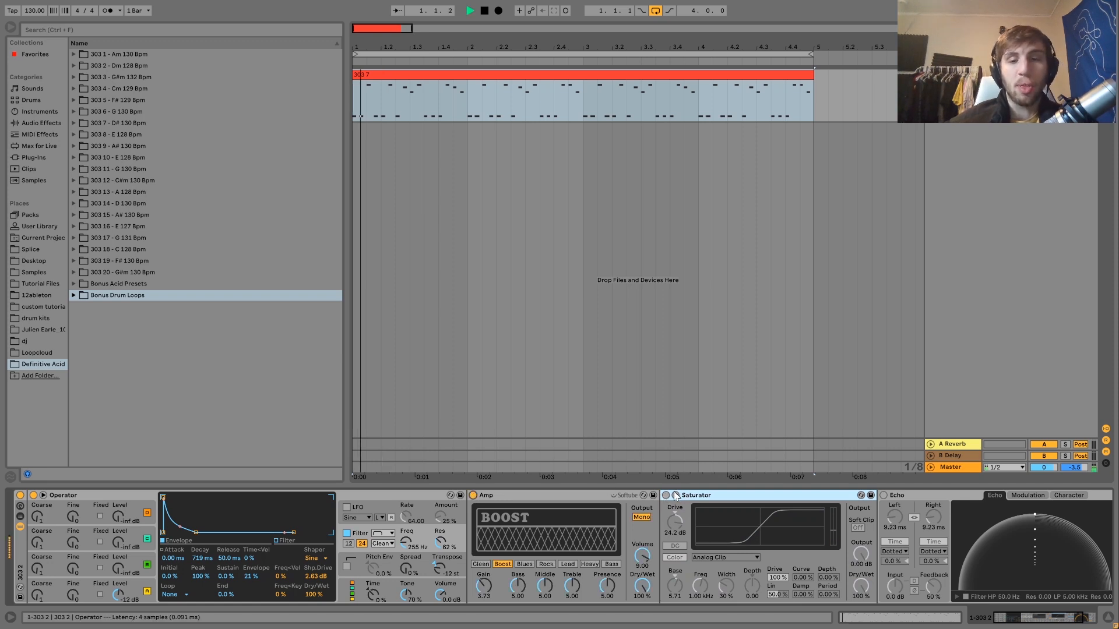
{"action": "left_click", "coordinate": [665, 495]}
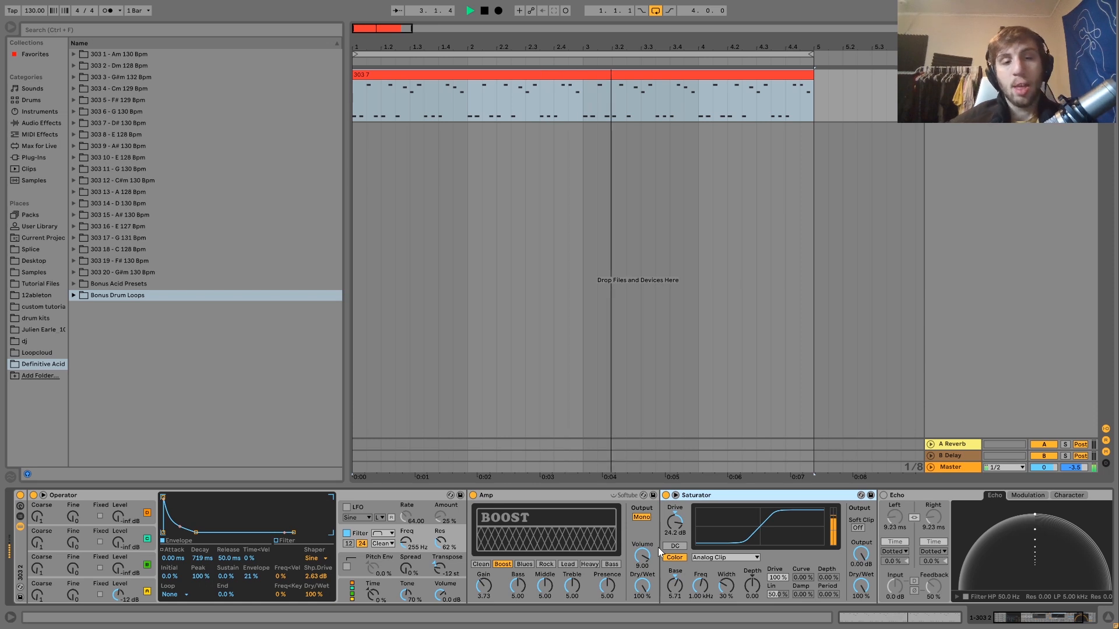
{"action": "key", "text": "space"}
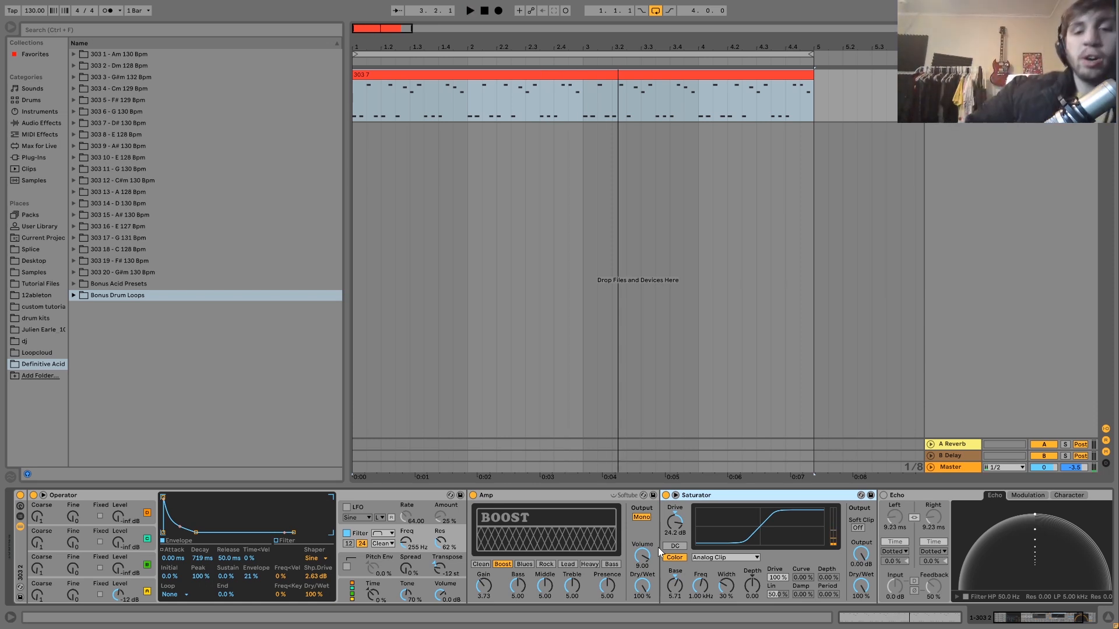
{"action": "key", "text": "space"}
{"action": "key", "text": "space"}
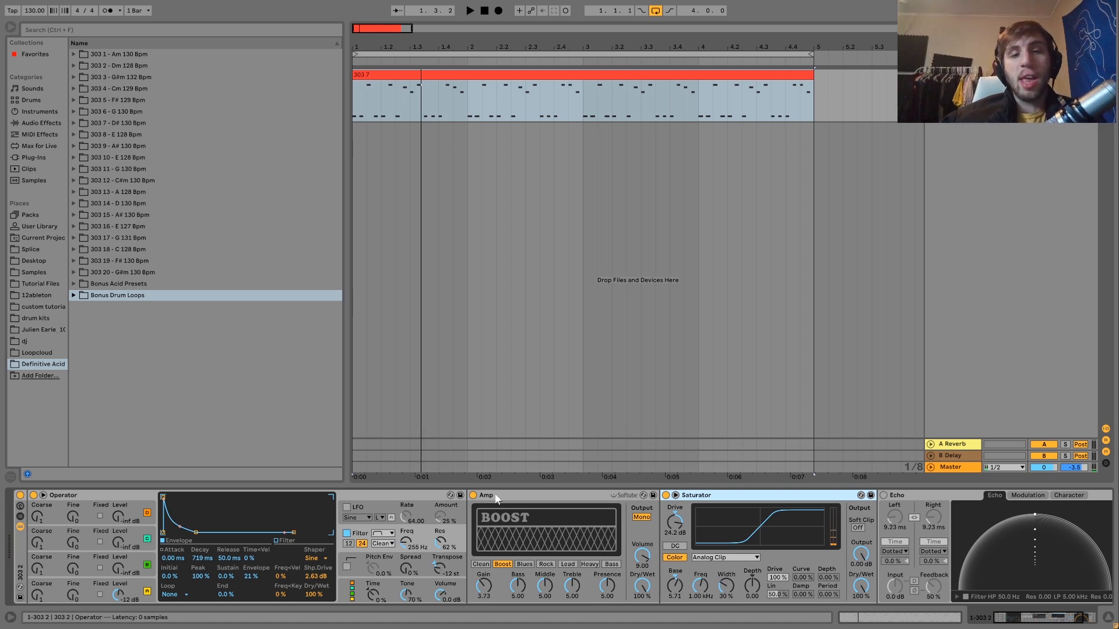
Select the Amp device, show the MIDI Effects category in the browser, and audition the clip.
{"action": "left_click", "coordinate": [484, 593]}
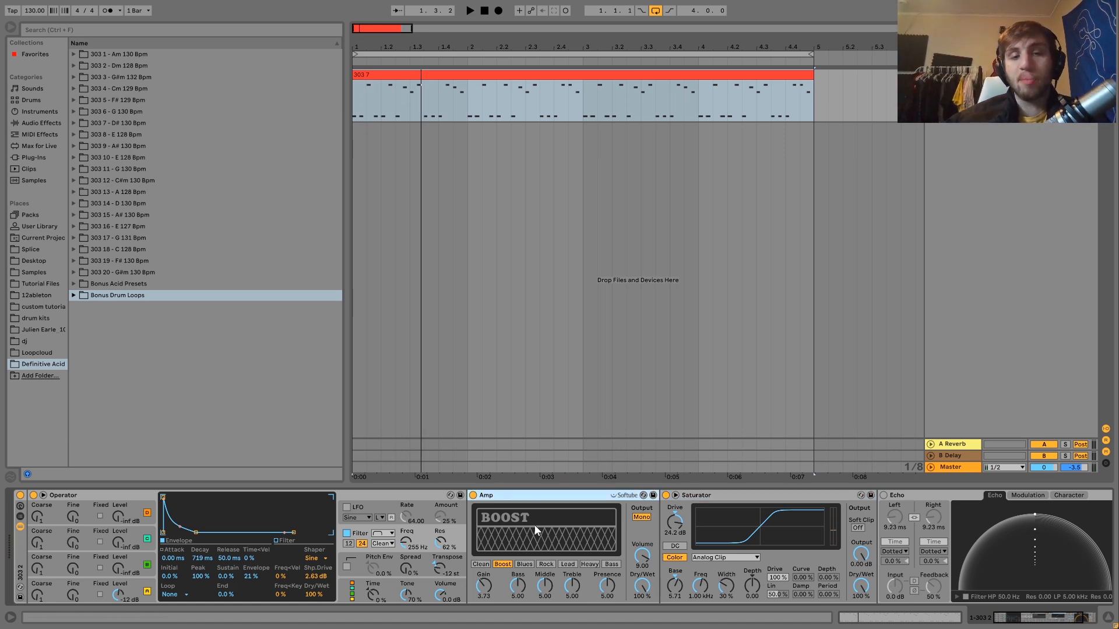
{"action": "left_click", "coordinate": [56, 138]}
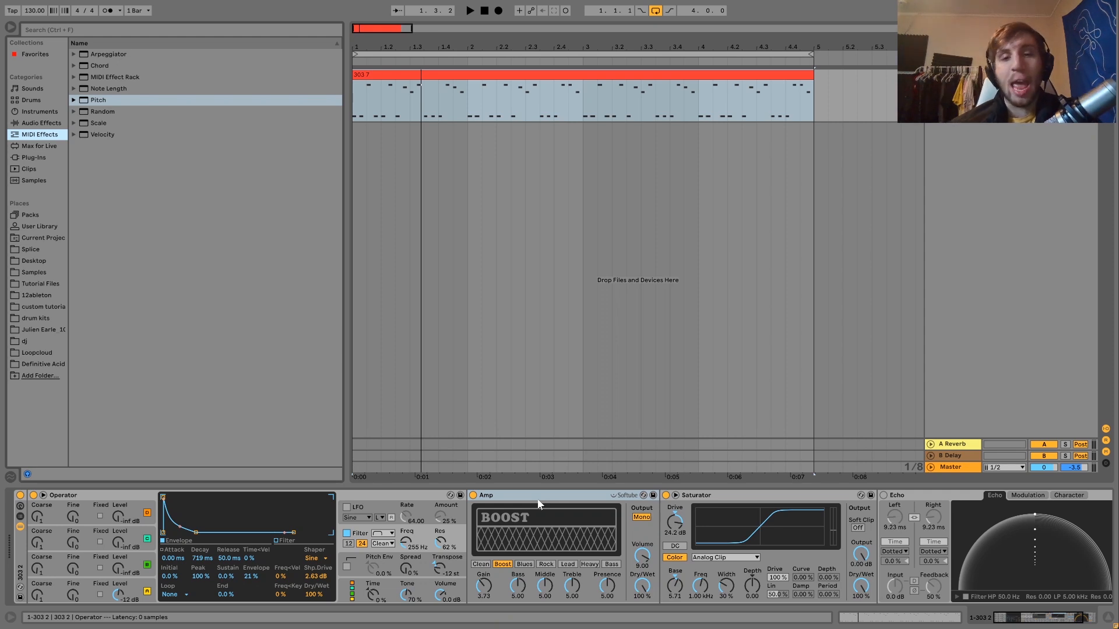
{"action": "key", "text": "space"}
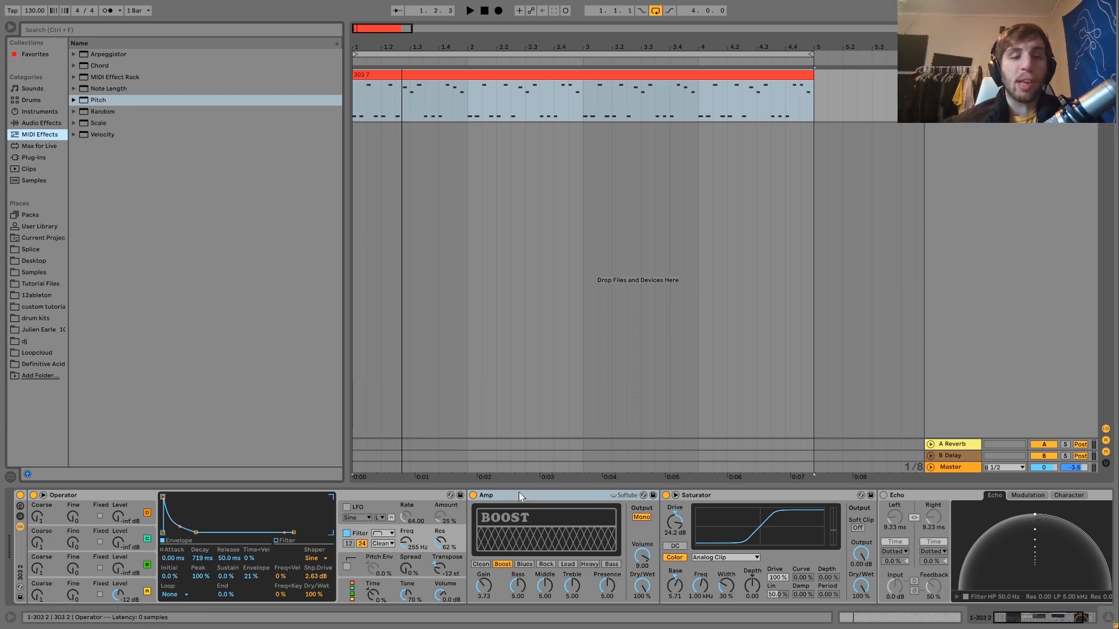
Play the clip repeatedly with Amp and Saturator both on, and select the Amp device.
{"action": "key", "text": "space"}
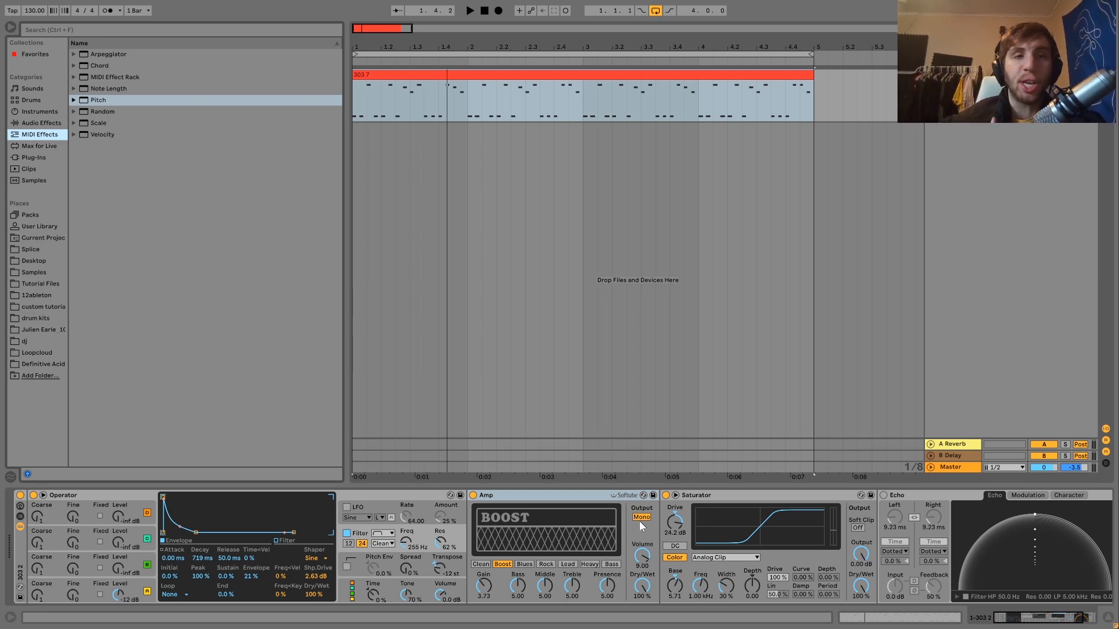
{"action": "key", "text": "space"}
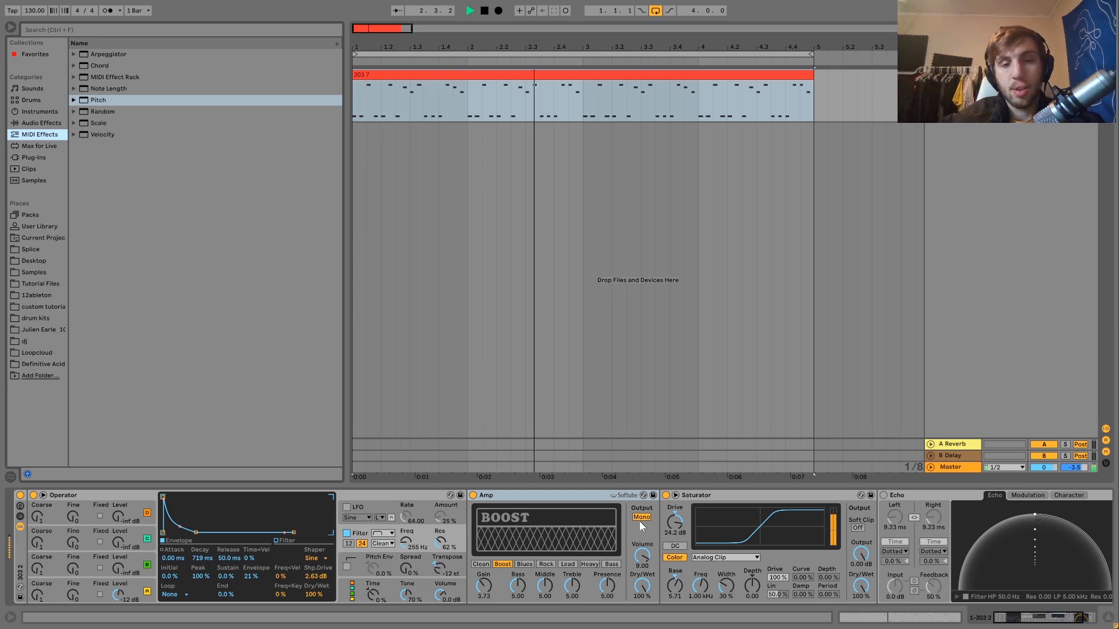
{"action": "key", "text": "space"}
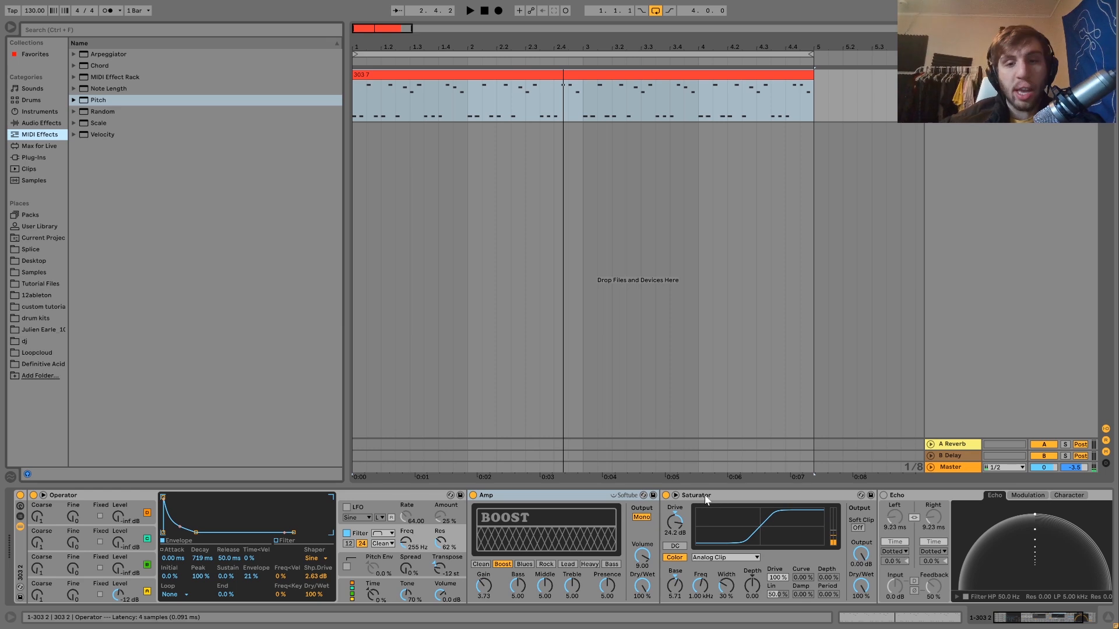
{"action": "left_click", "coordinate": [584, 496]}
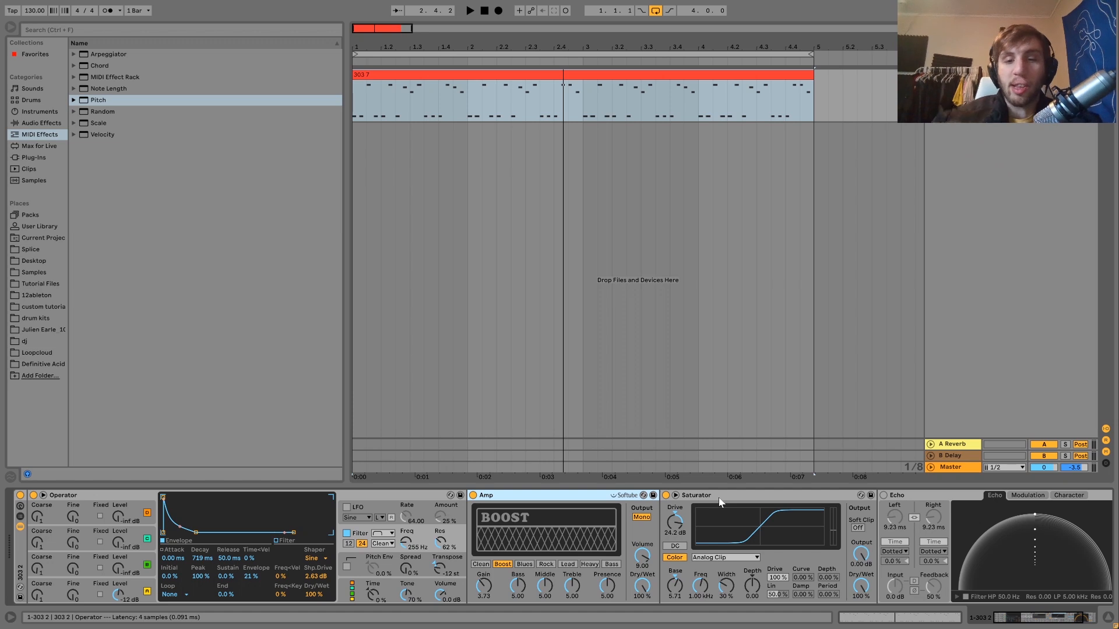
{"action": "key", "text": "space"}
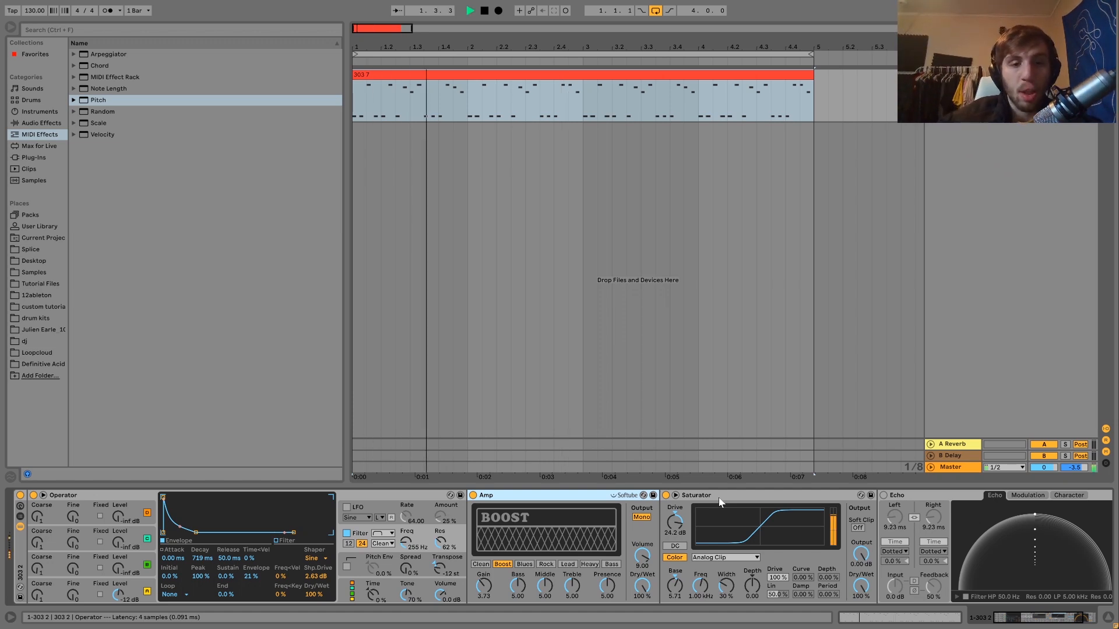
{"action": "key", "text": "space"}
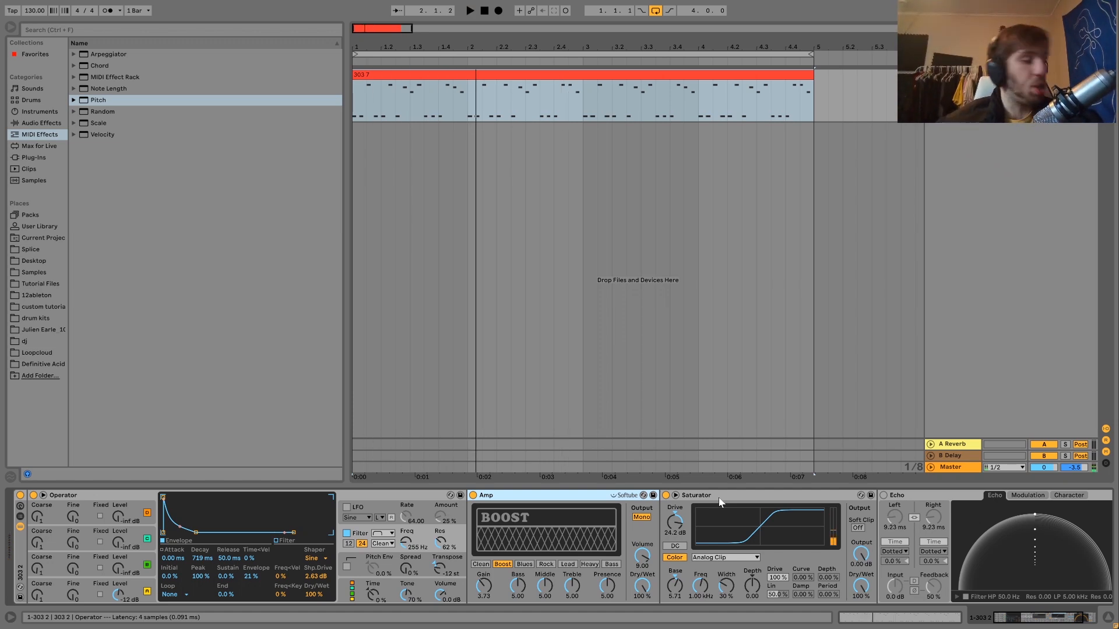
{"action": "key", "text": "space"}
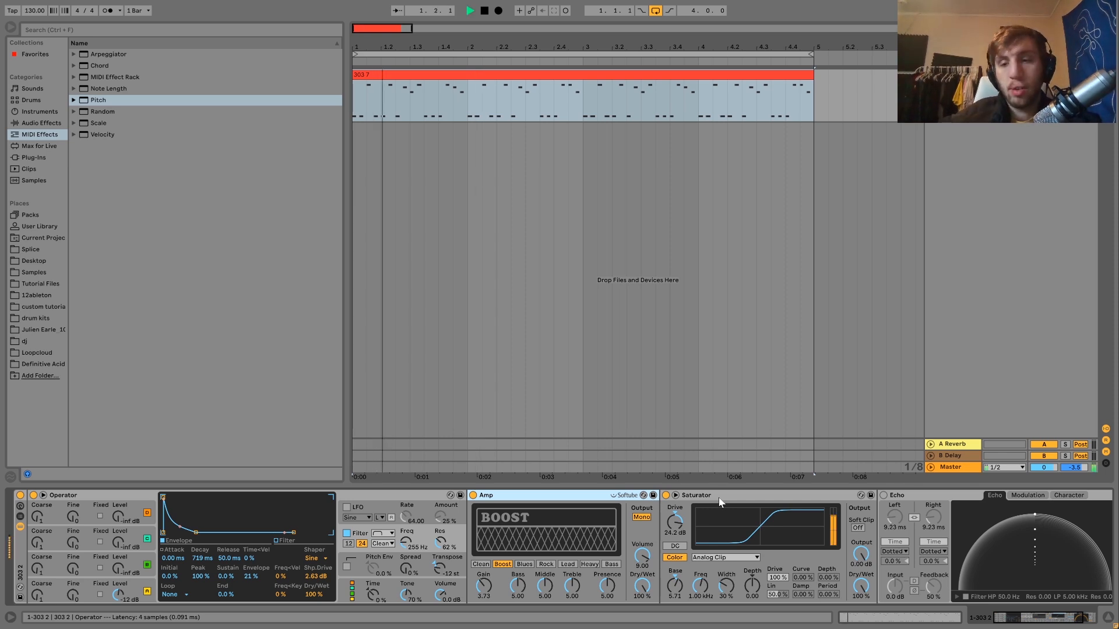
Show the Echo device at the end of the chain and audition the clip with Echo still off.
{"action": "scroll", "coordinate": [720, 502], "scroll_direction": "right", "scroll_amount": 3}
{"action": "scroll", "coordinate": [719, 502], "scroll_direction": "right", "scroll_amount": 2}
{"action": "key", "text": "space"}
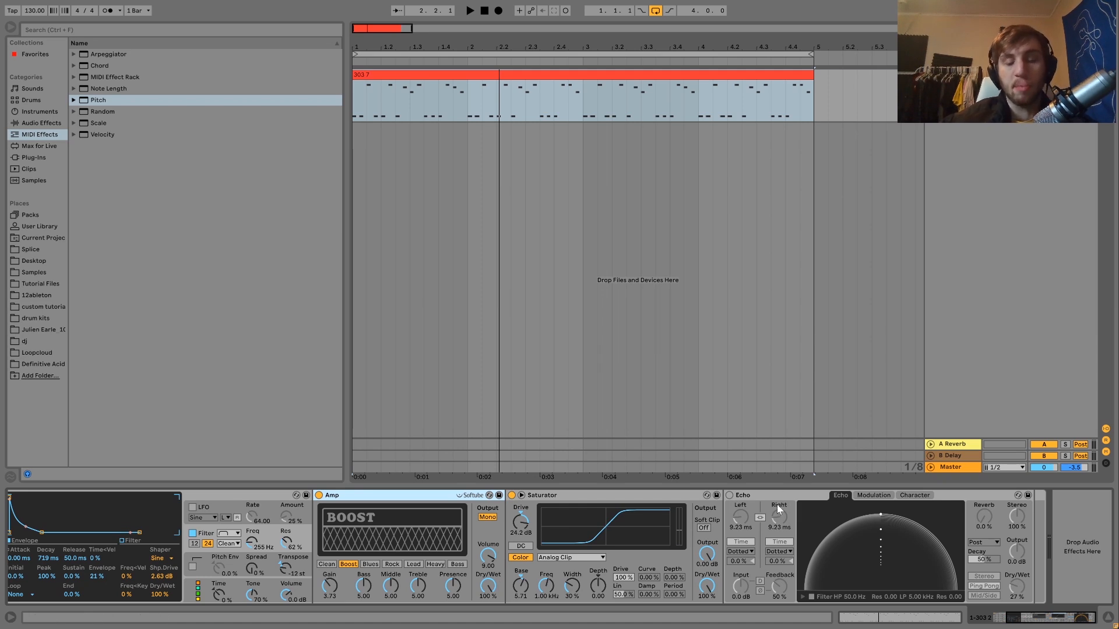
{"action": "key", "text": "space"}
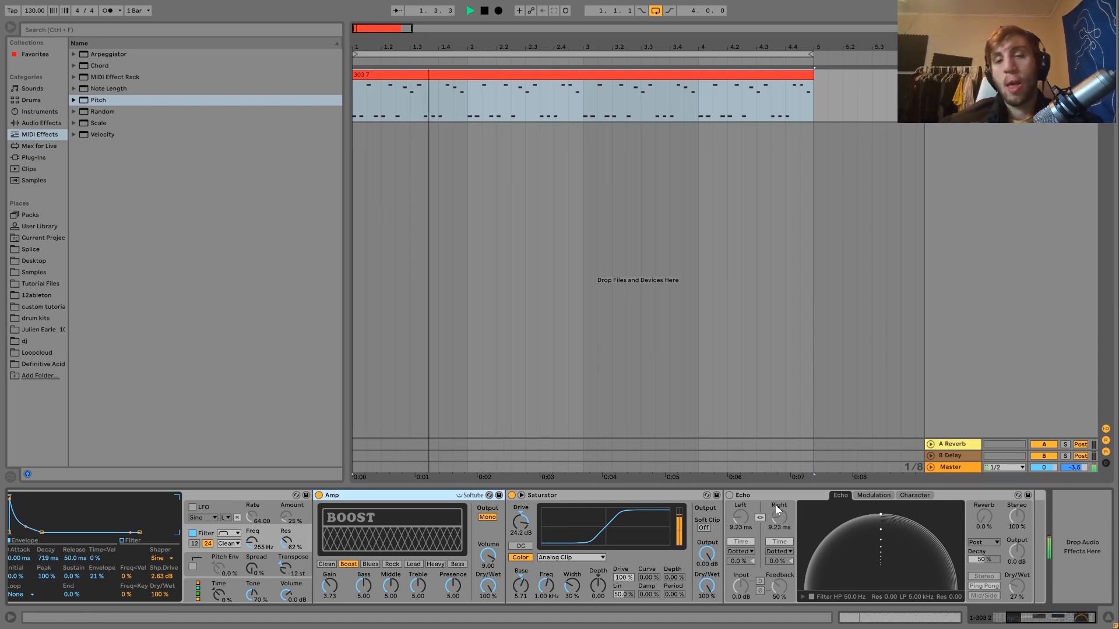
{"action": "key", "text": "space"}
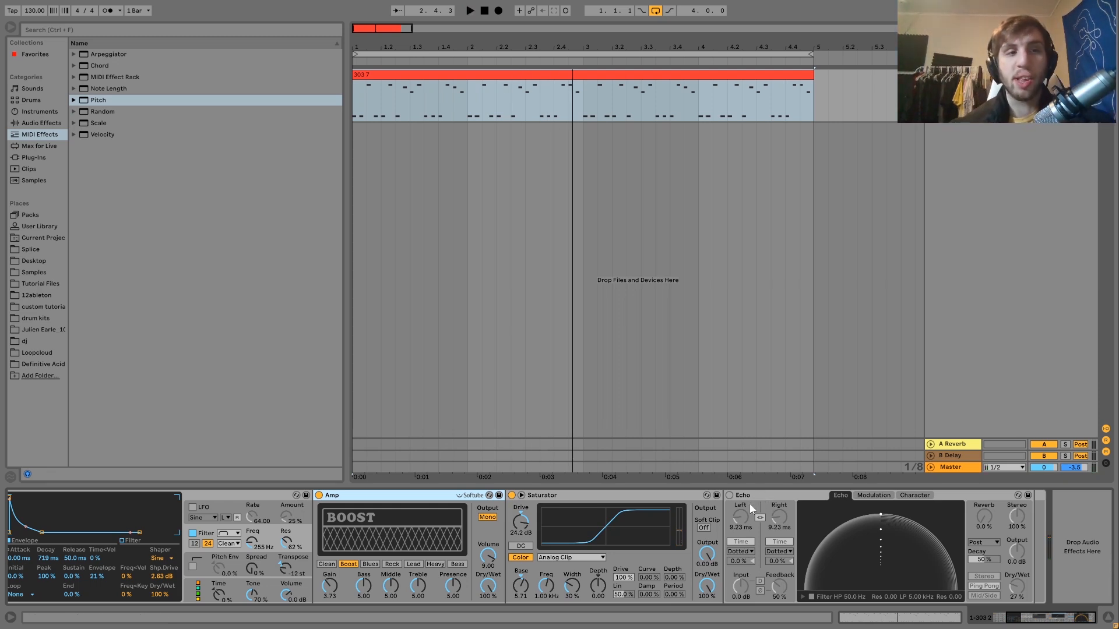
{"action": "key", "text": "space"}
{"action": "key", "text": "space"}
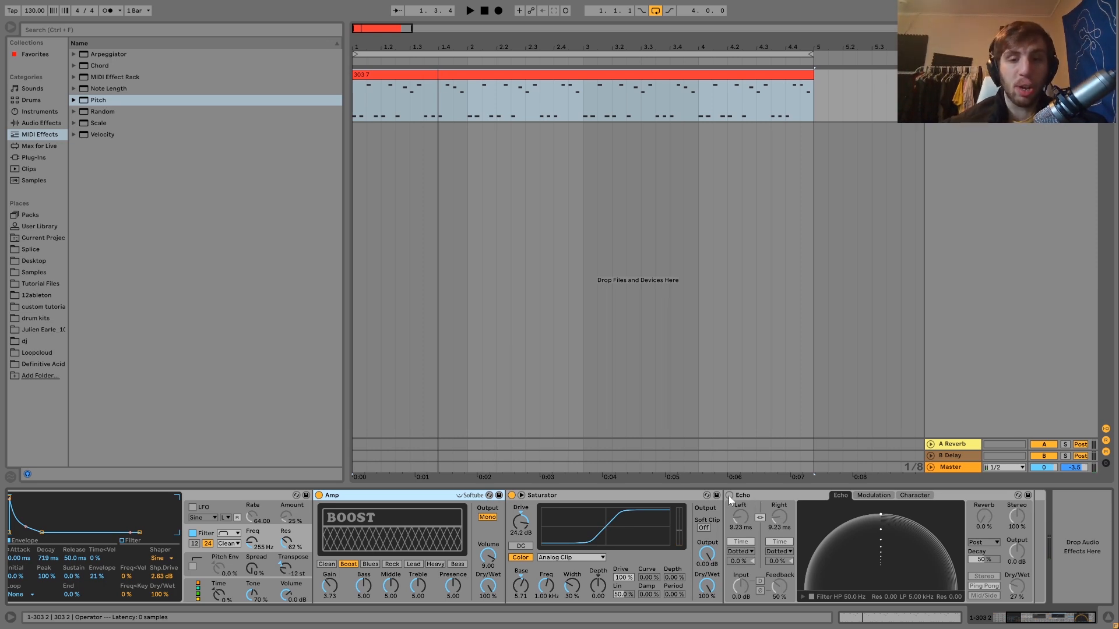
Switch Echo on and compare the playing clip with and without it, leaving Echo on.
{"action": "left_click", "coordinate": [730, 495]}
{"action": "key", "text": "space"}
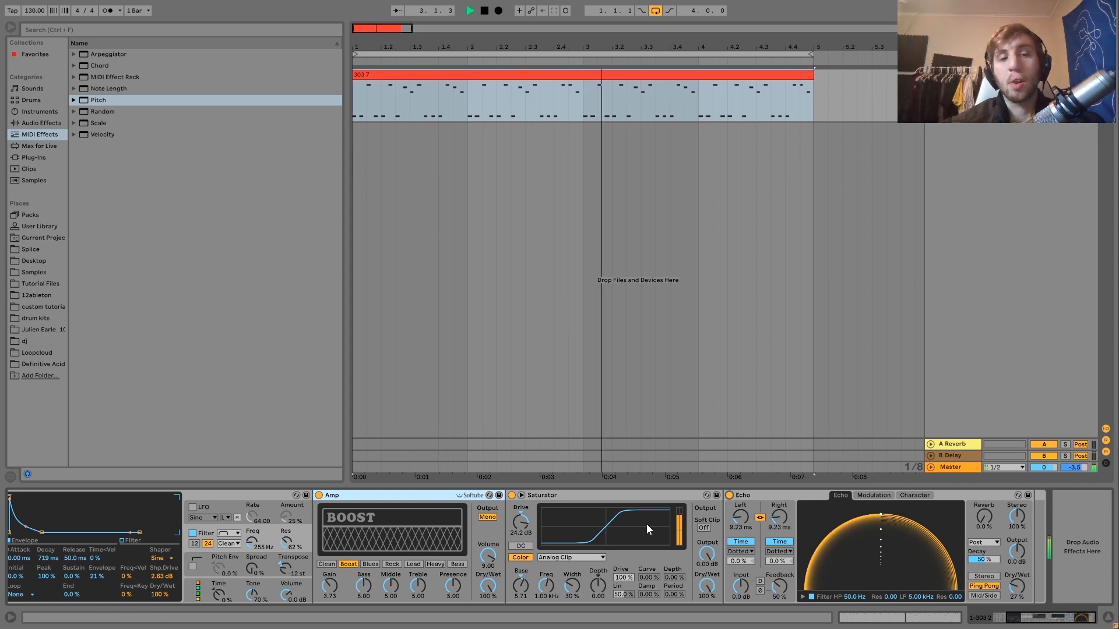
{"action": "left_click", "coordinate": [730, 496]}
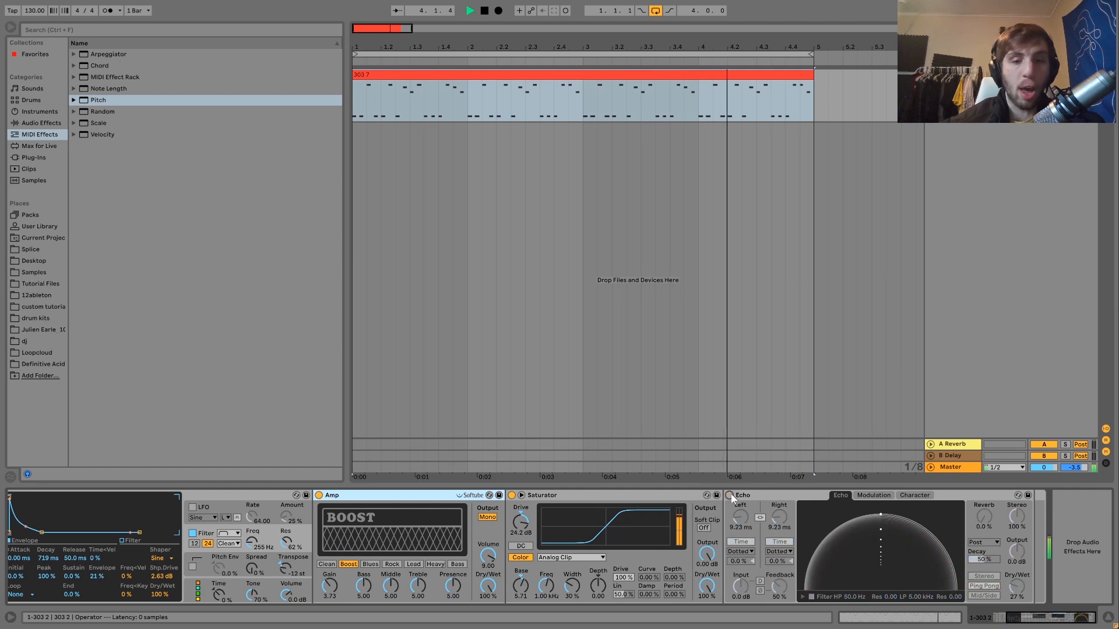
{"action": "left_click", "coordinate": [729, 495]}
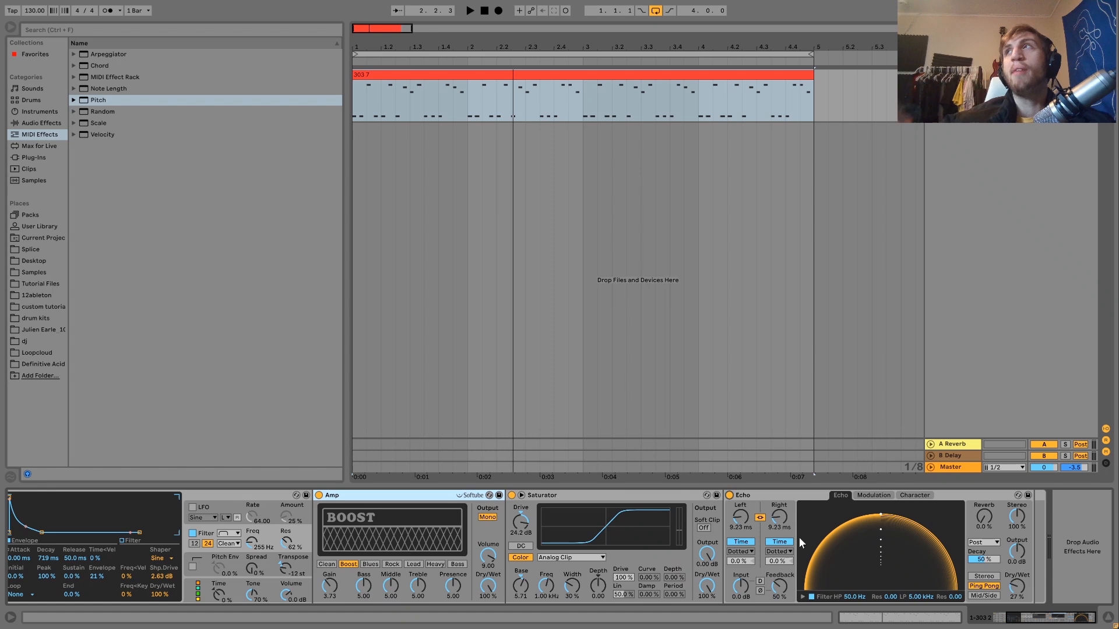
Audition the clip twice with Echo's short 9.23 ms ping-pong delay active.
{"action": "key", "text": "space"}
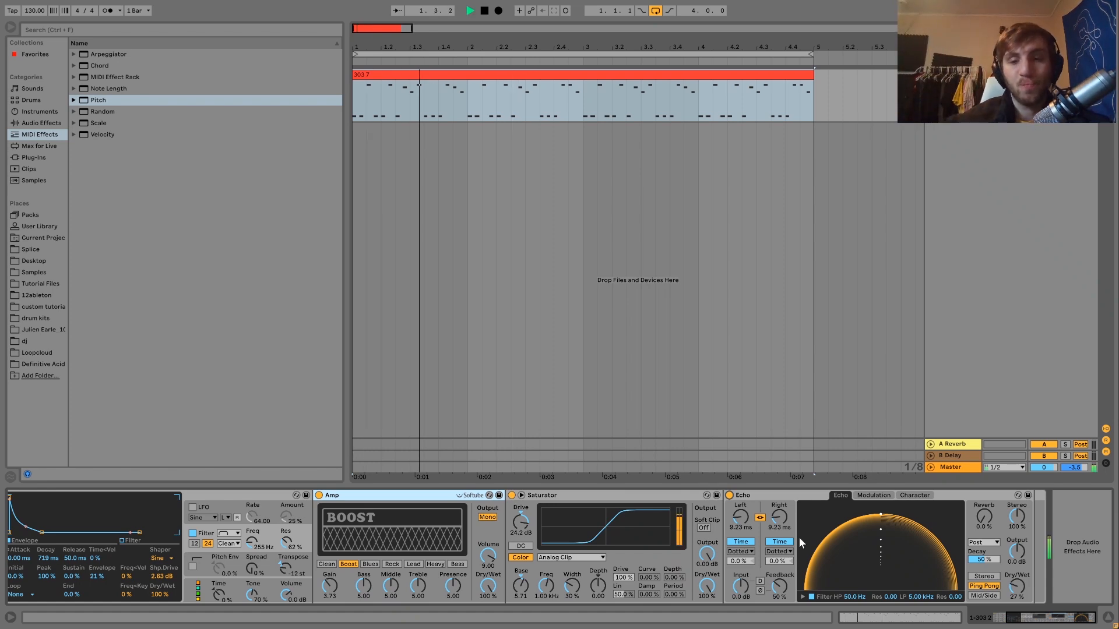
{"action": "key", "text": "space"}
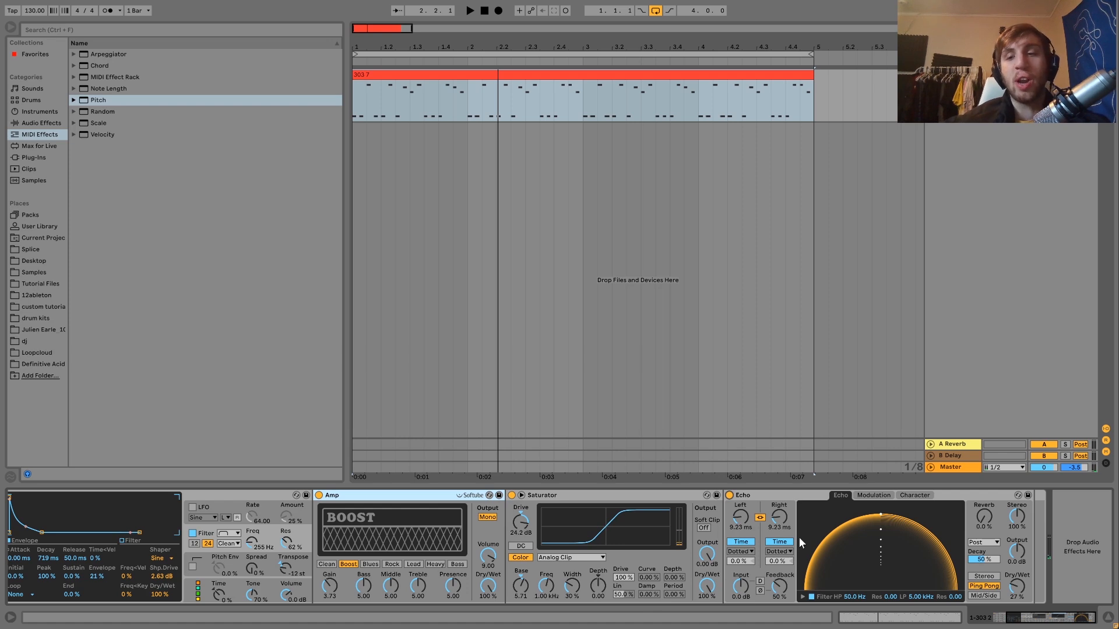
{"action": "key", "text": "space"}
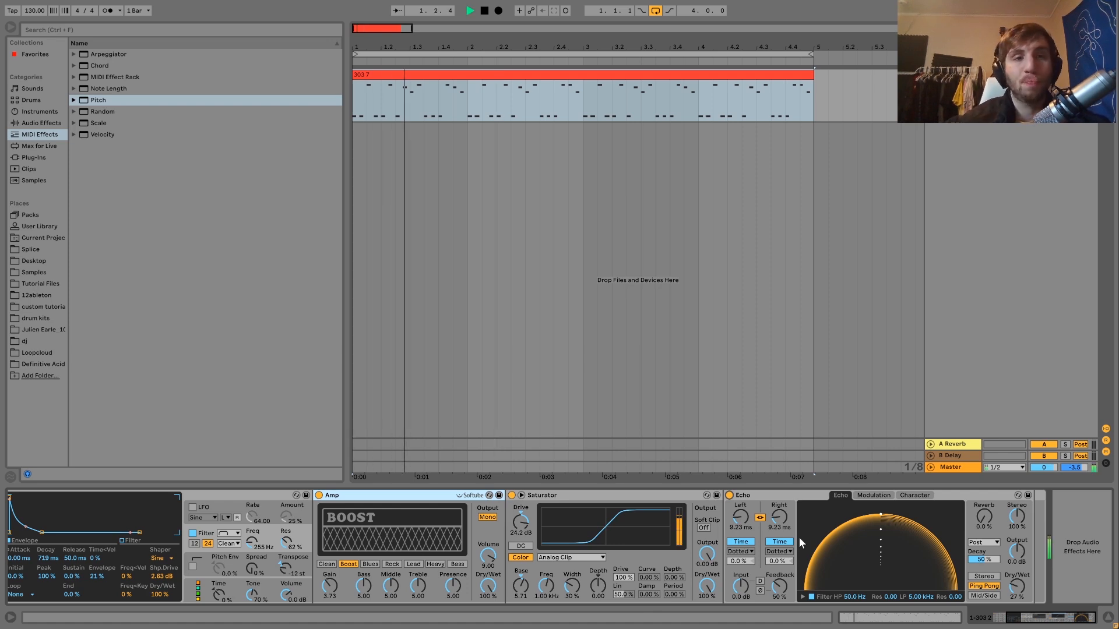
{"action": "key", "text": "space"}
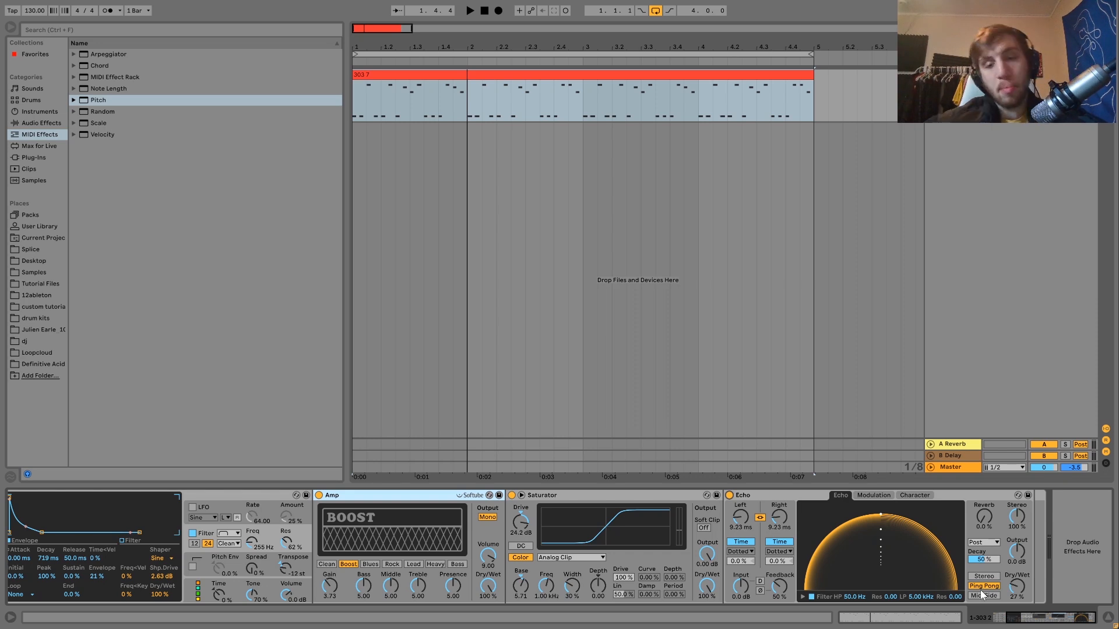
Try Echo's linked left and right delay times at 445 ms while auditioning the clip, and undo the change.
{"action": "left_click_drag", "start_coordinate": [782, 518], "coordinate": [782, 467]}
{"action": "key", "text": "space"}
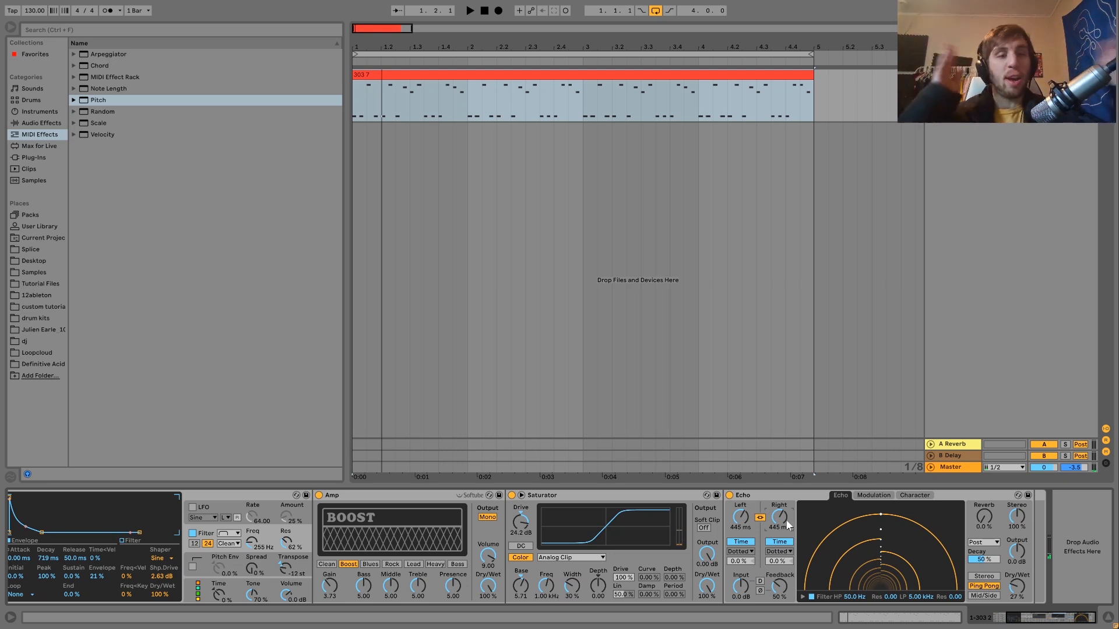
{"action": "key", "text": "ctrl+z"}
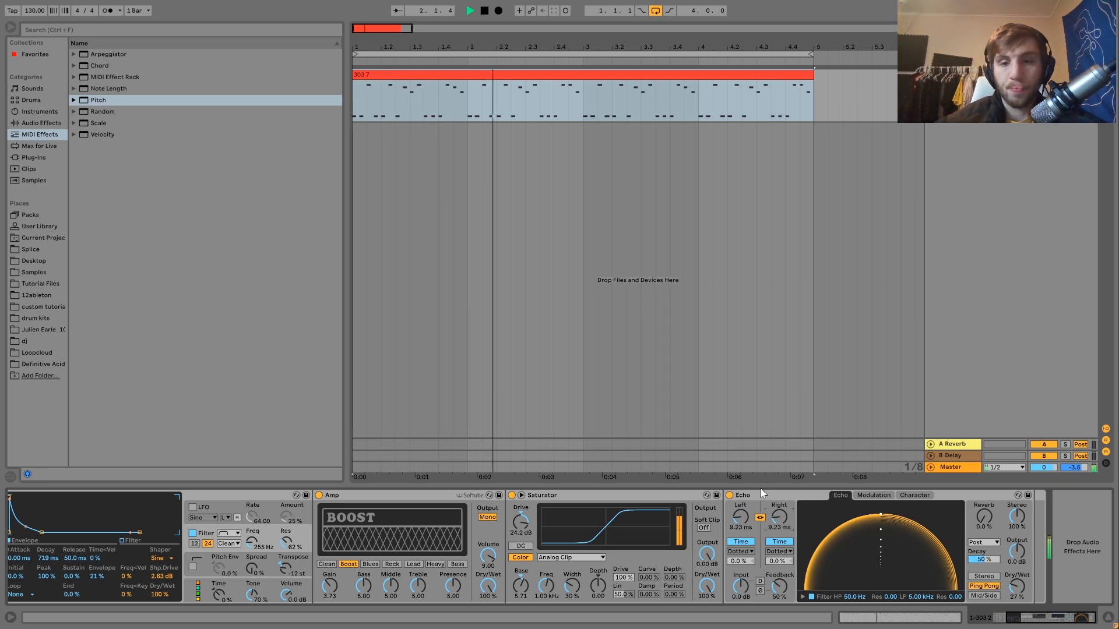
Compare the clip with Echo switched off and on during playback, ending with Echo on.
{"action": "key", "text": "space"}
{"action": "key", "text": "space"}
{"action": "left_click", "coordinate": [729, 495]}
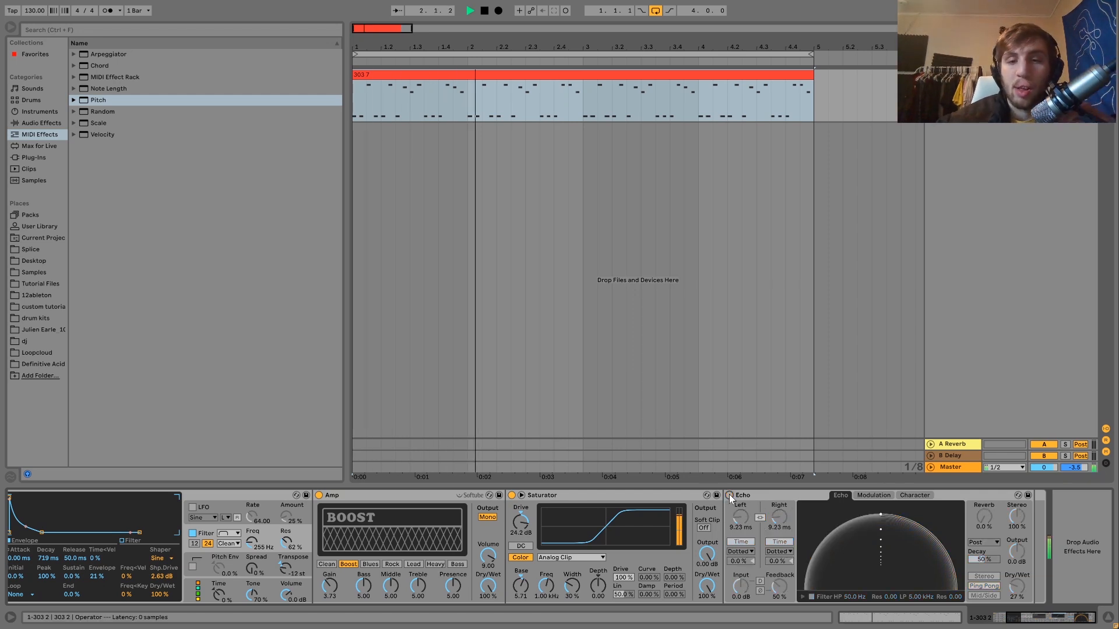
{"action": "left_click", "coordinate": [729, 495]}
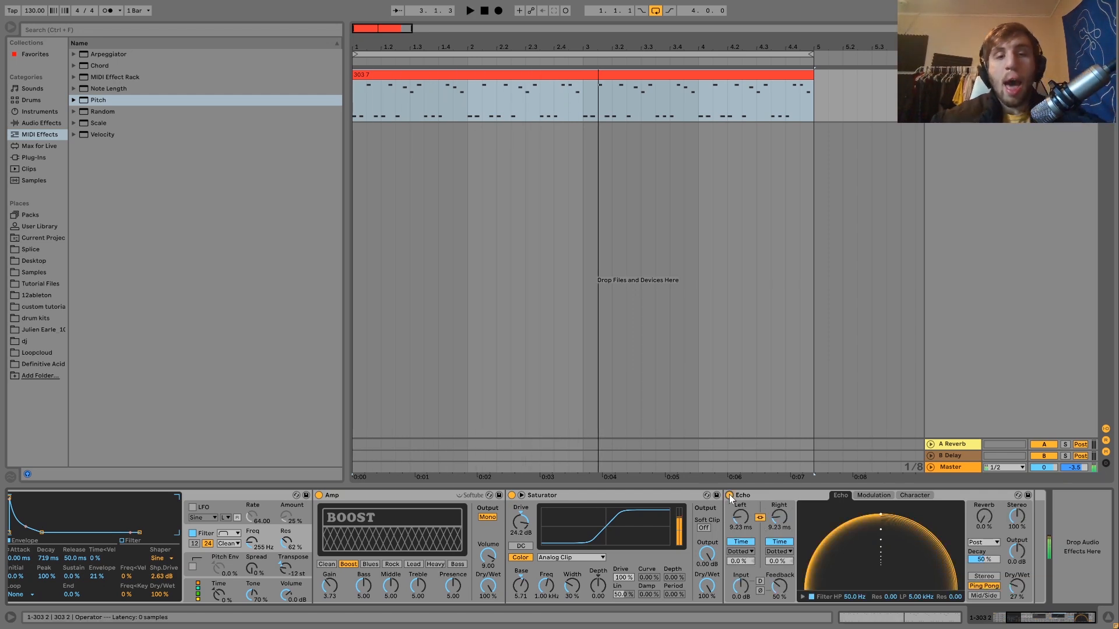
{"action": "key", "text": "space"}
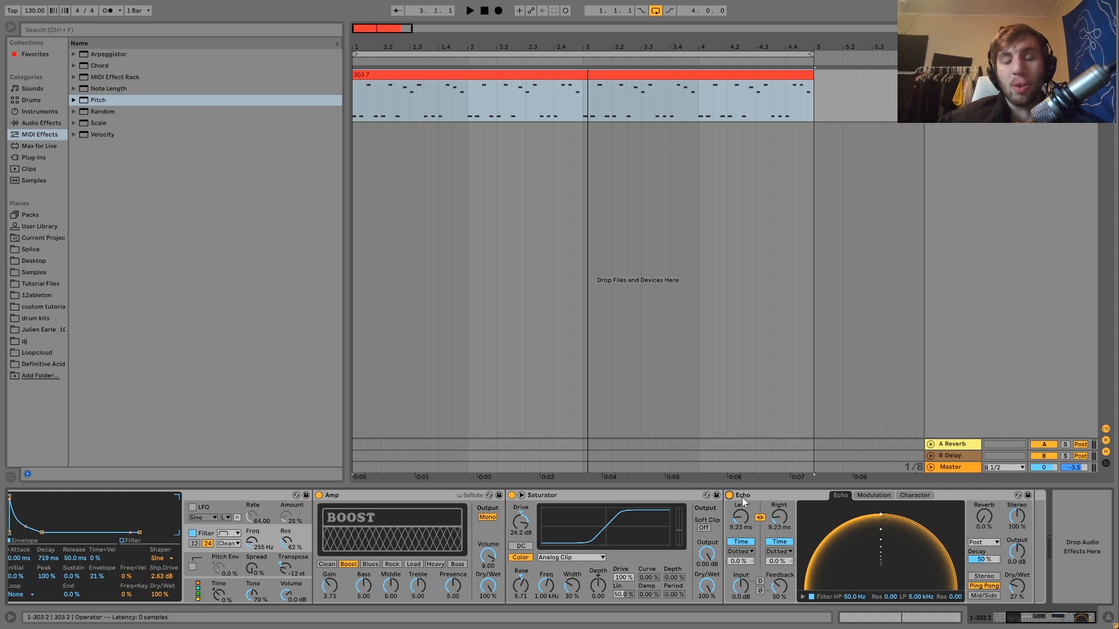
Play the clip again with Amp, Saturator and Echo all switched on.
{"action": "key", "text": "space"}
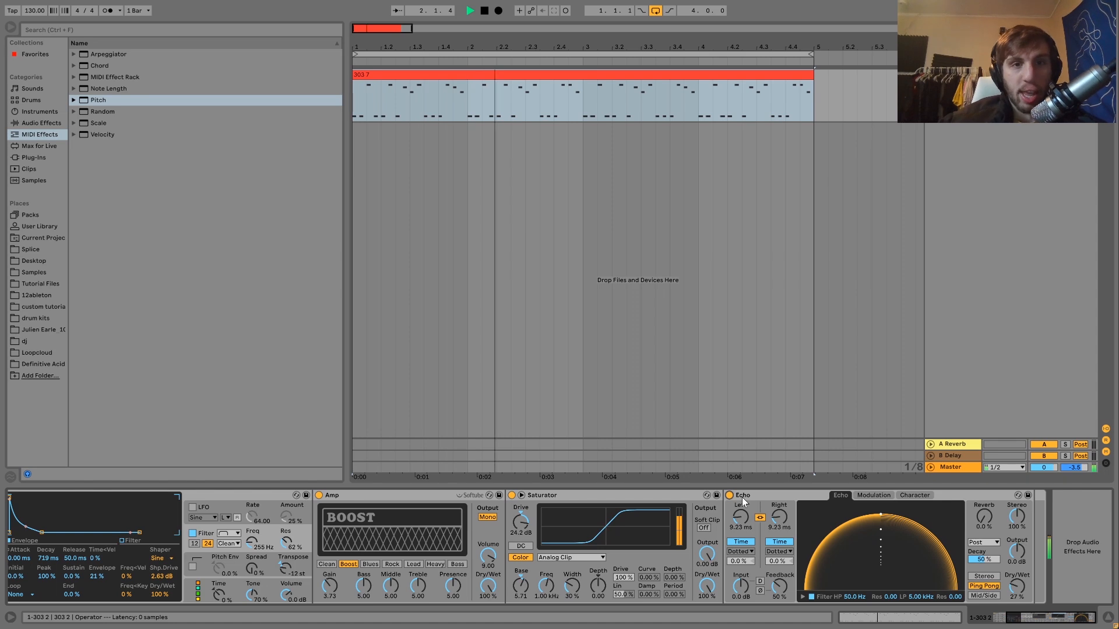
{"action": "key", "text": "space"}
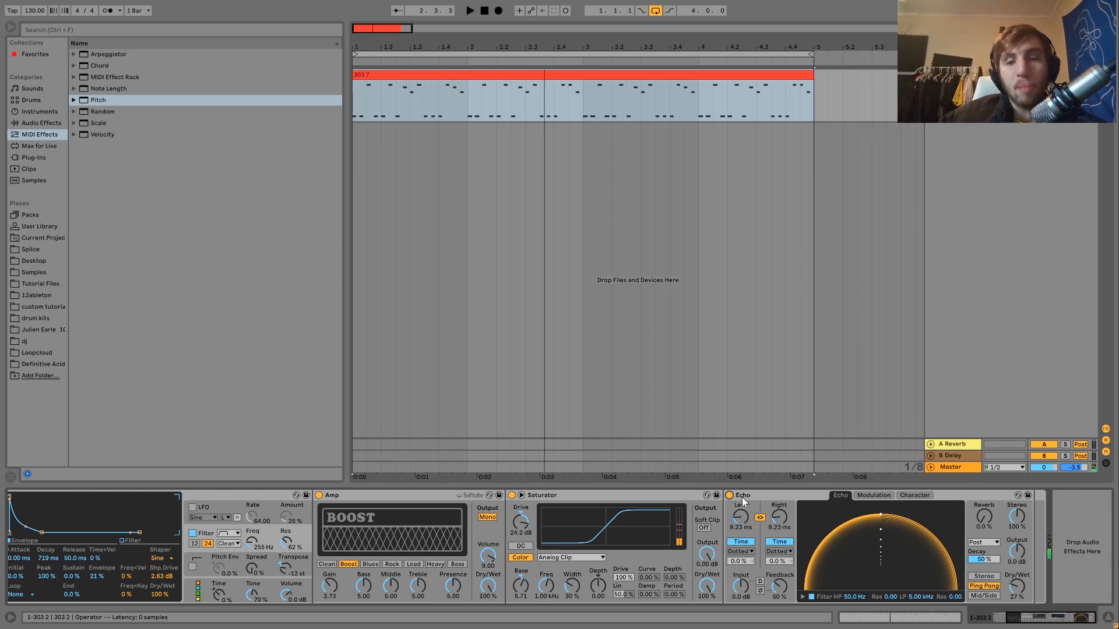
{"action": "key", "text": "space"}
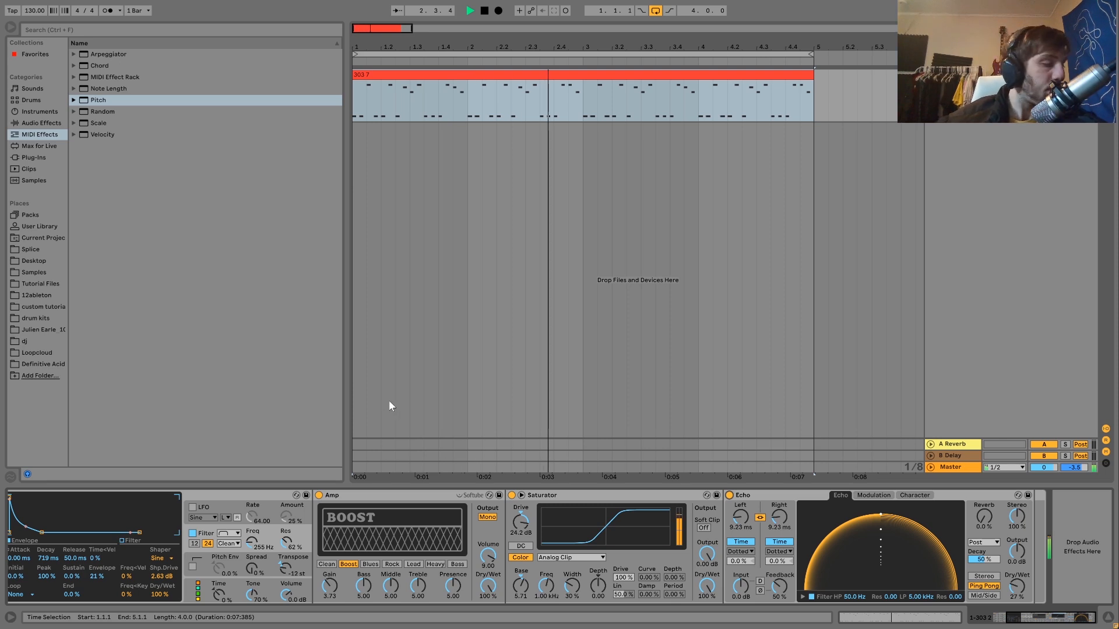
{"action": "key", "text": "space"}
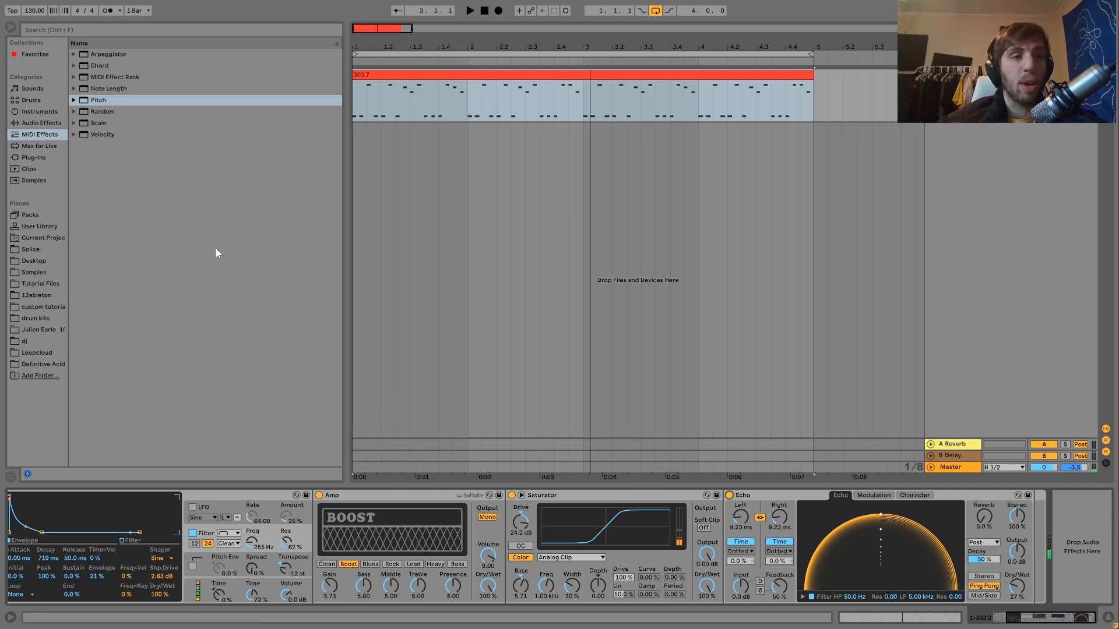
Add an EQ Eight audio effect after Echo and play the clip to view its frequency spectrum.
{"action": "left_click", "coordinate": [49, 127]}
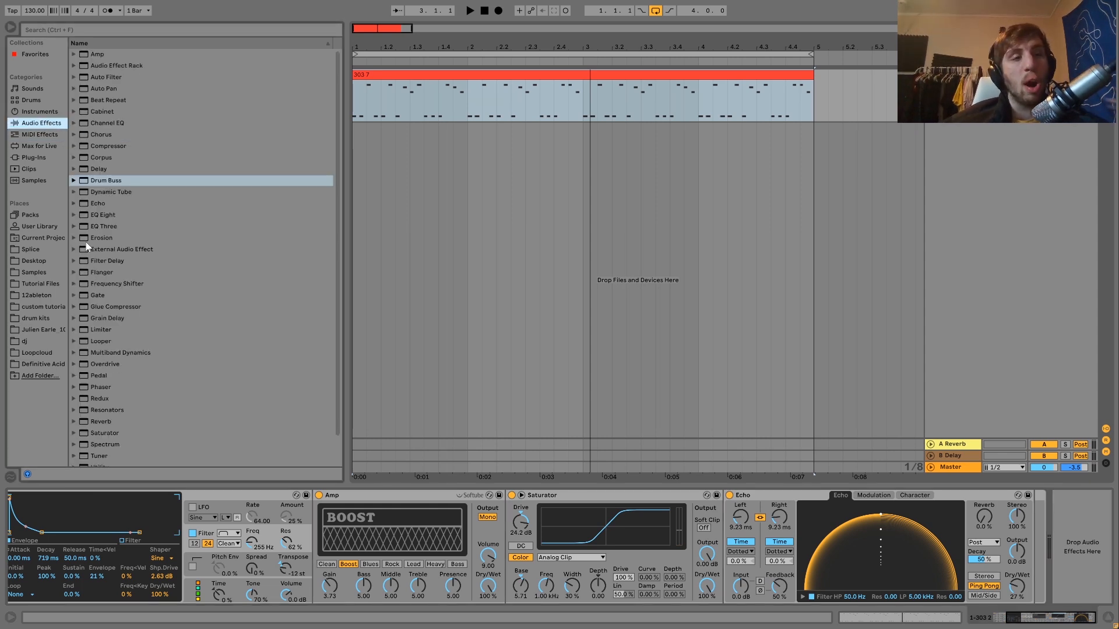
{"action": "double_click", "coordinate": [105, 215]}
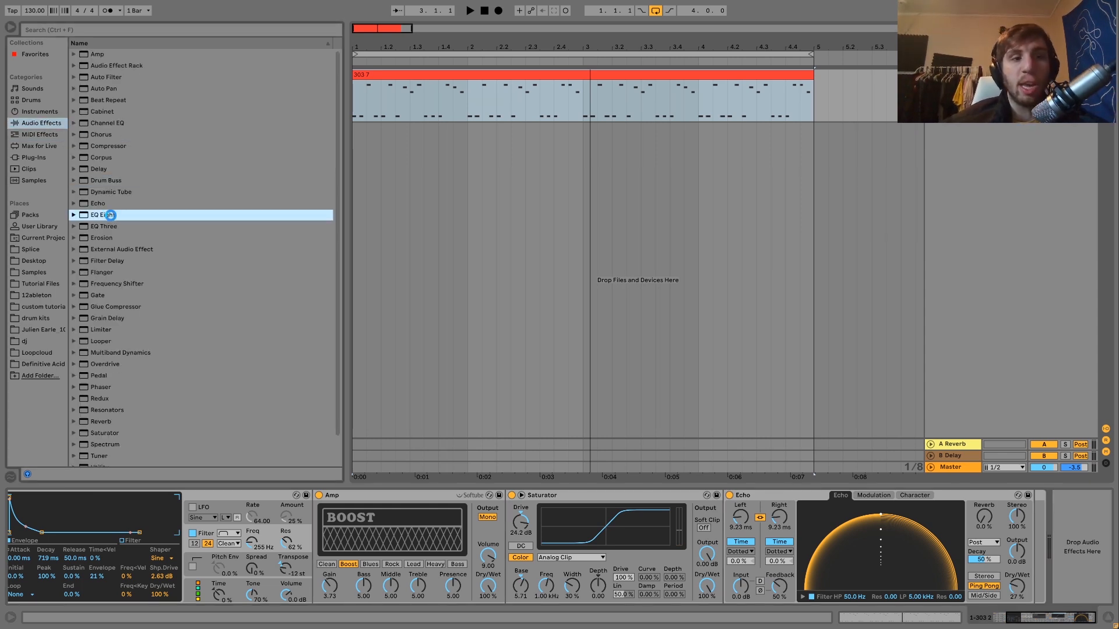
{"action": "left_click", "coordinate": [855, 589]}
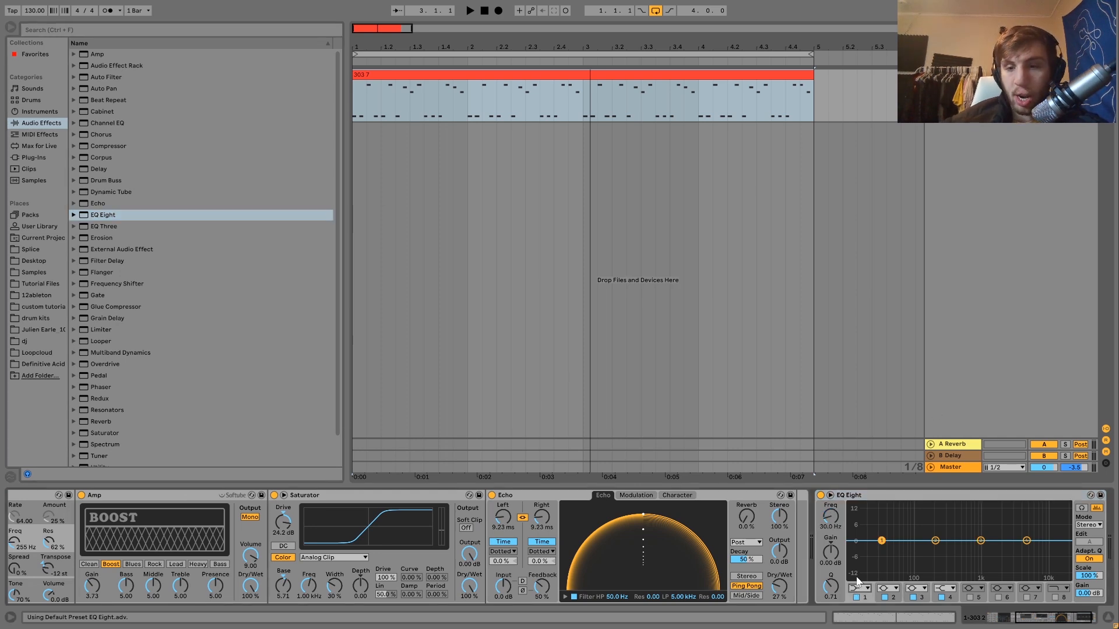
{"action": "key", "text": "space"}
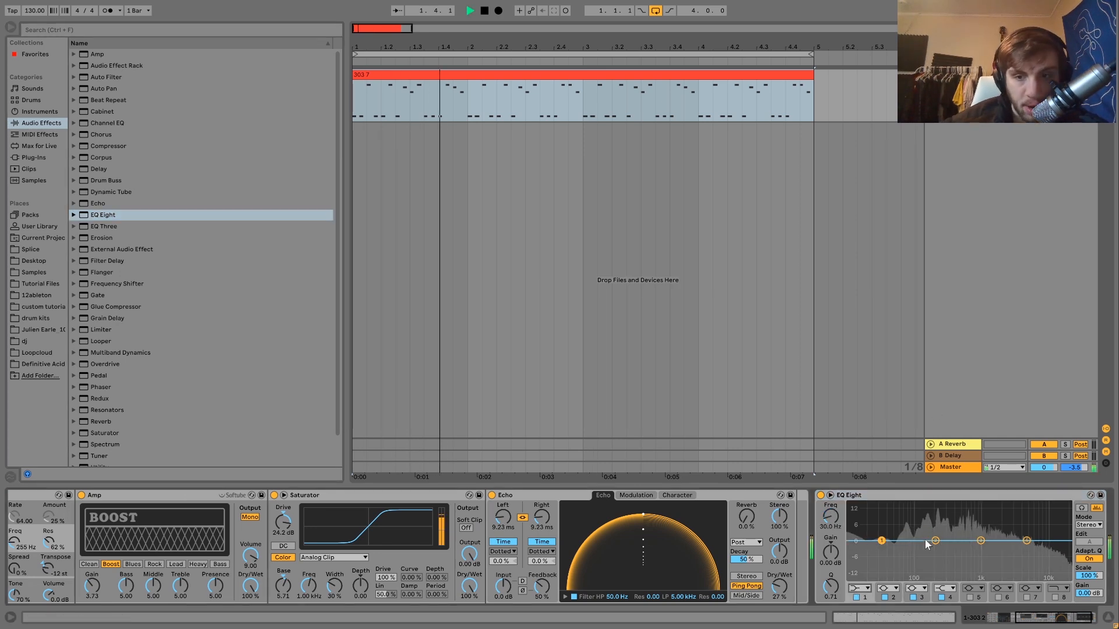
{"action": "key", "text": "space"}
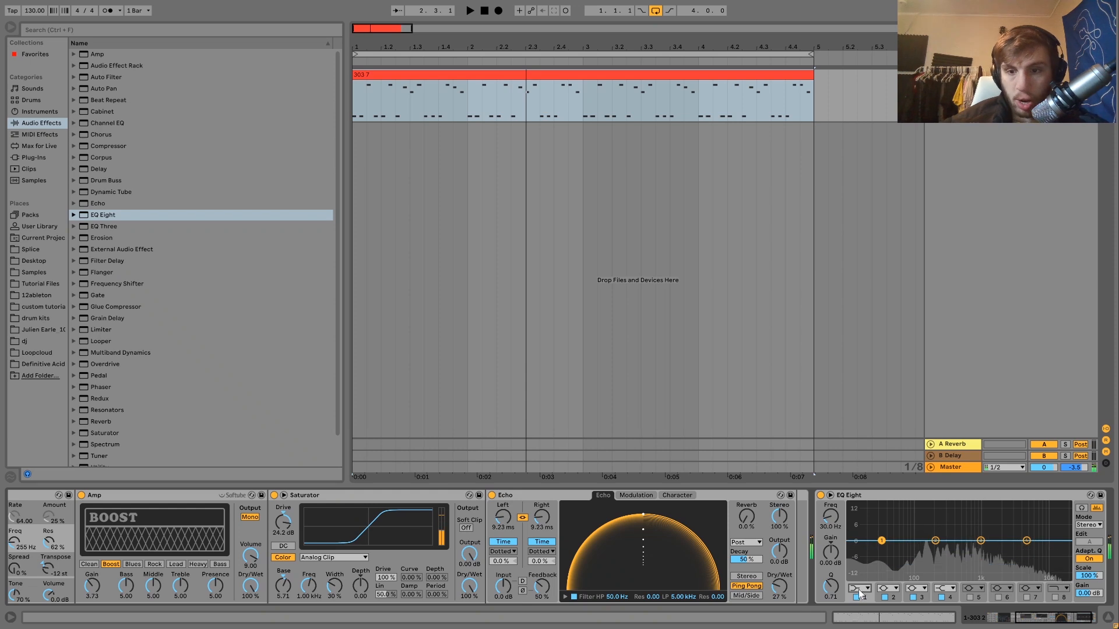
Change EQ Eight's first band to a low cut at 147 Hz and audition the clip with it.
{"action": "left_click", "coordinate": [856, 529]}
{"action": "mouse_move", "coordinate": [831, 516]}
{"action": "left_mouse_down"}
{"action": "mouse_move", "coordinate": [831, 500]}
{"action": "mouse_move", "coordinate": [833, 517]}
{"action": "left_mouse_up"}
{"action": "key", "text": "space"}
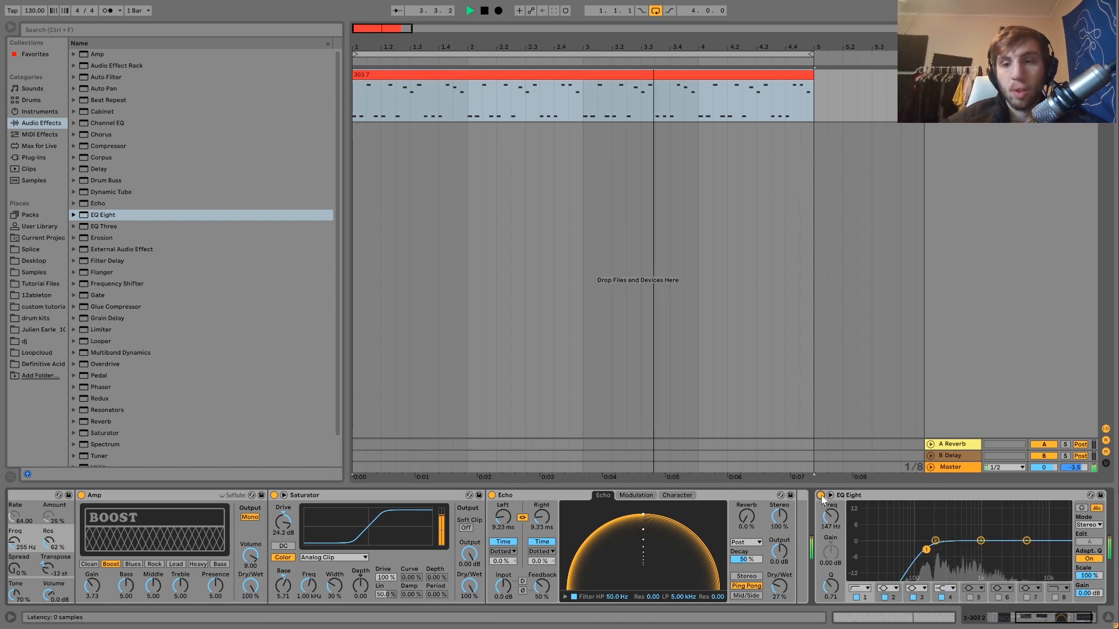
{"action": "key", "text": "space"}
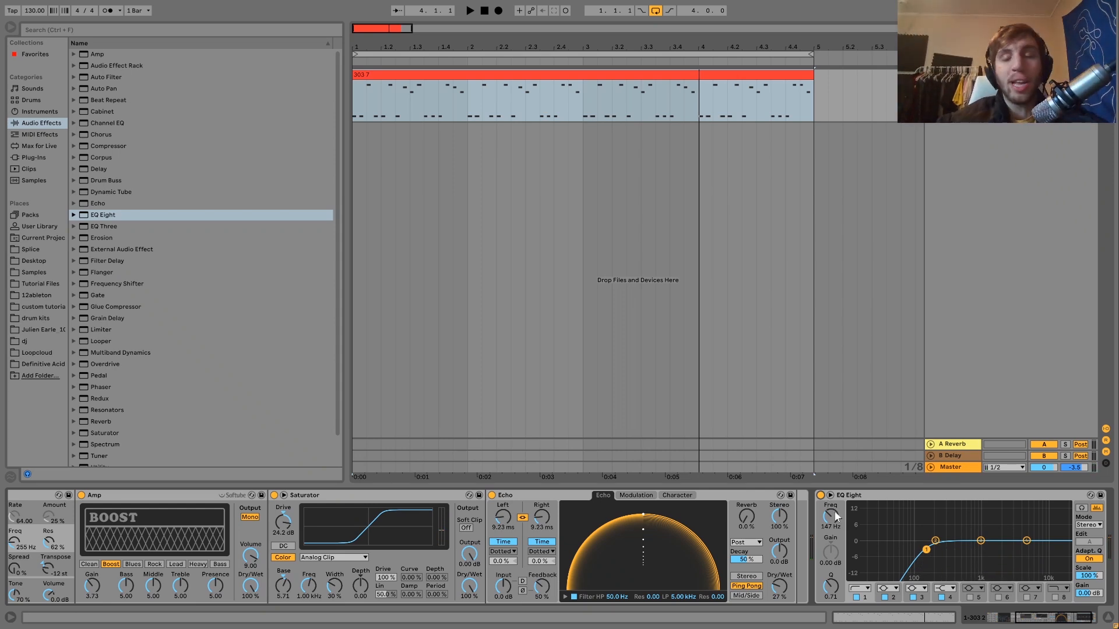
{"action": "key", "text": "space"}
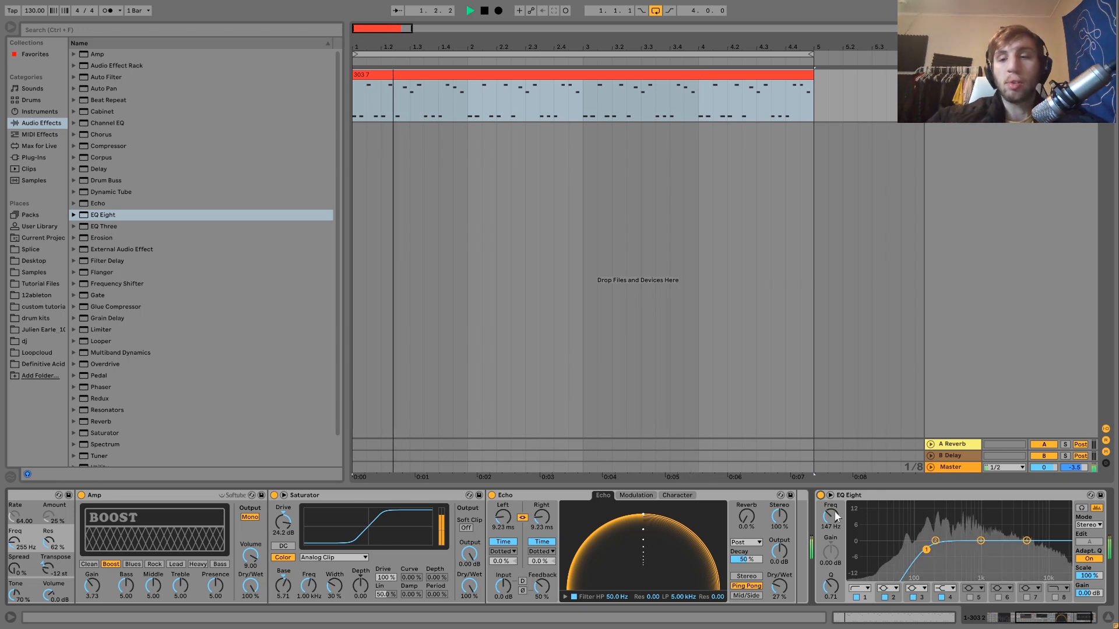
Stop playback and add Loop 1 2-Kick.wav from the sample pack's Bonus Drum Loops as a new track below the 303 clip.
{"action": "key", "text": "space"}
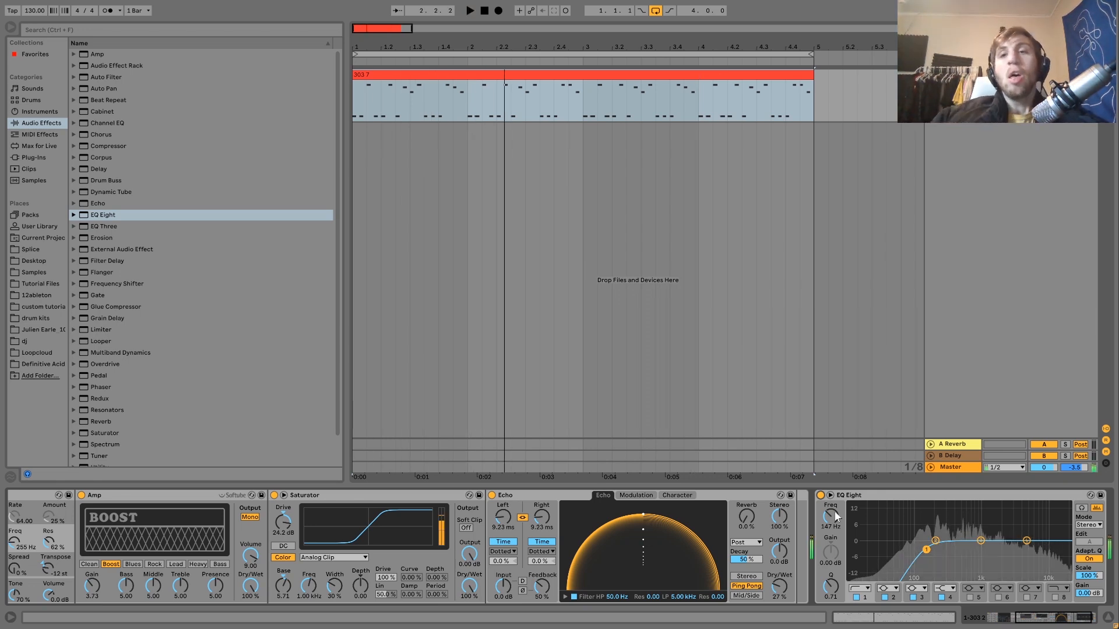
{"action": "left_click", "coordinate": [32, 363]}
{"action": "left_click", "coordinate": [75, 295]}
{"action": "left_click", "coordinate": [82, 304]}
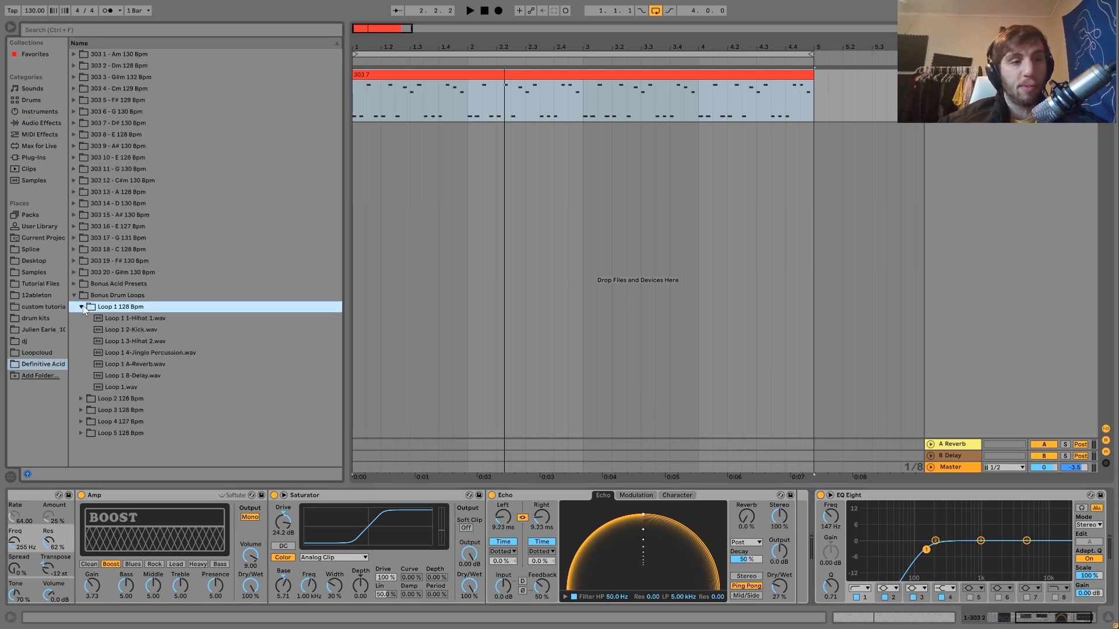
{"action": "left_click_drag", "start_coordinate": [118, 329], "coordinate": [388, 128]}
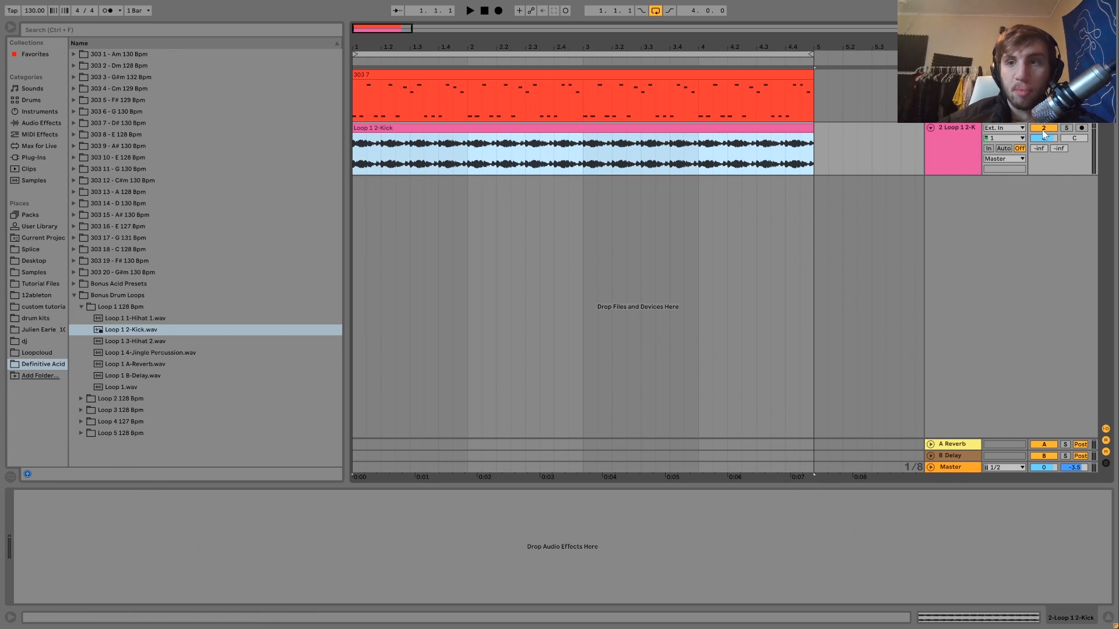
Solo the kick track during playback, raise its volume to 6.0 dB, and release the solo.
{"action": "left_click", "coordinate": [1066, 130]}
{"action": "key", "text": "space"}
{"action": "left_click_drag", "start_coordinate": [1047, 138], "coordinate": [1046, 117]}
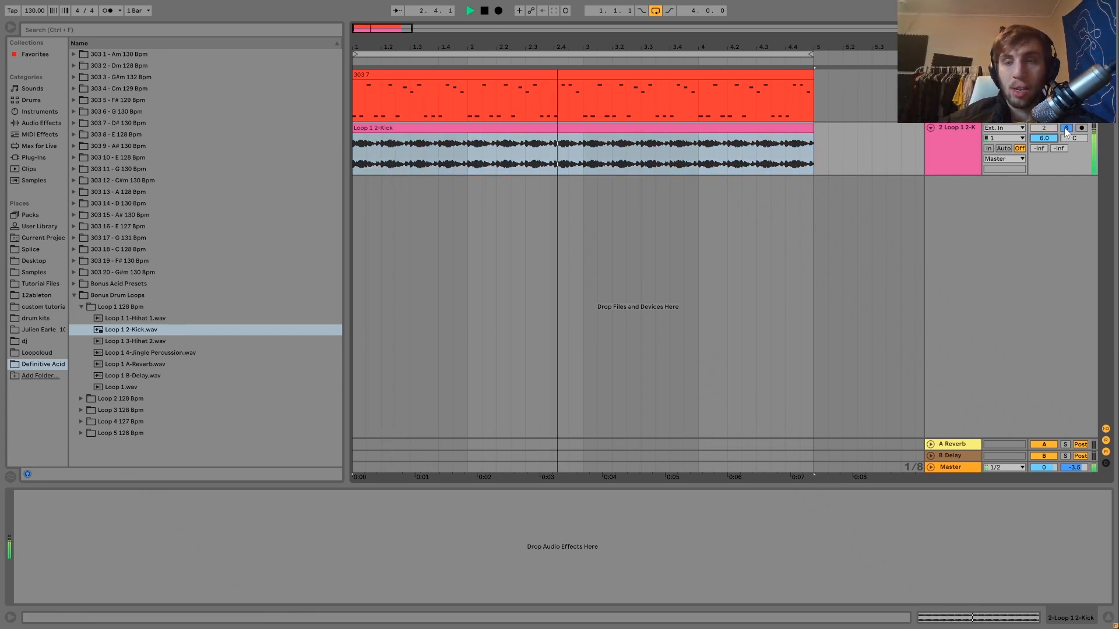
{"action": "key", "text": "space"}
{"action": "left_click", "coordinate": [1065, 128]}
Bypass EQ Eight on the 303 track and audition the bass first without the kick and again with it.
{"action": "left_click", "coordinate": [952, 75]}
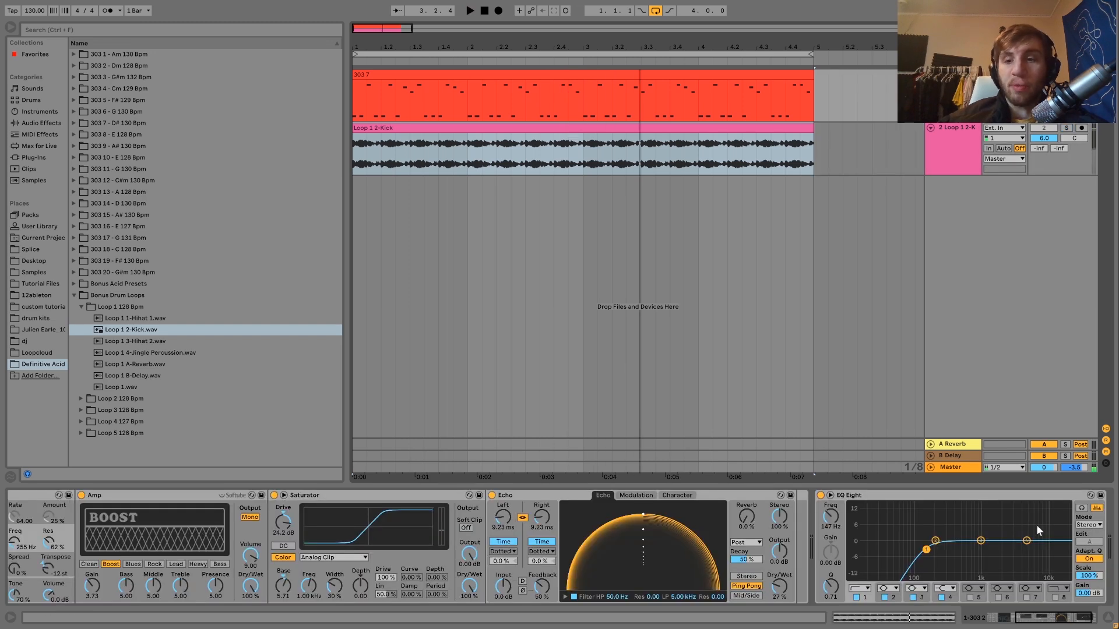
{"action": "left_click", "coordinate": [821, 496]}
{"action": "key", "text": "space"}
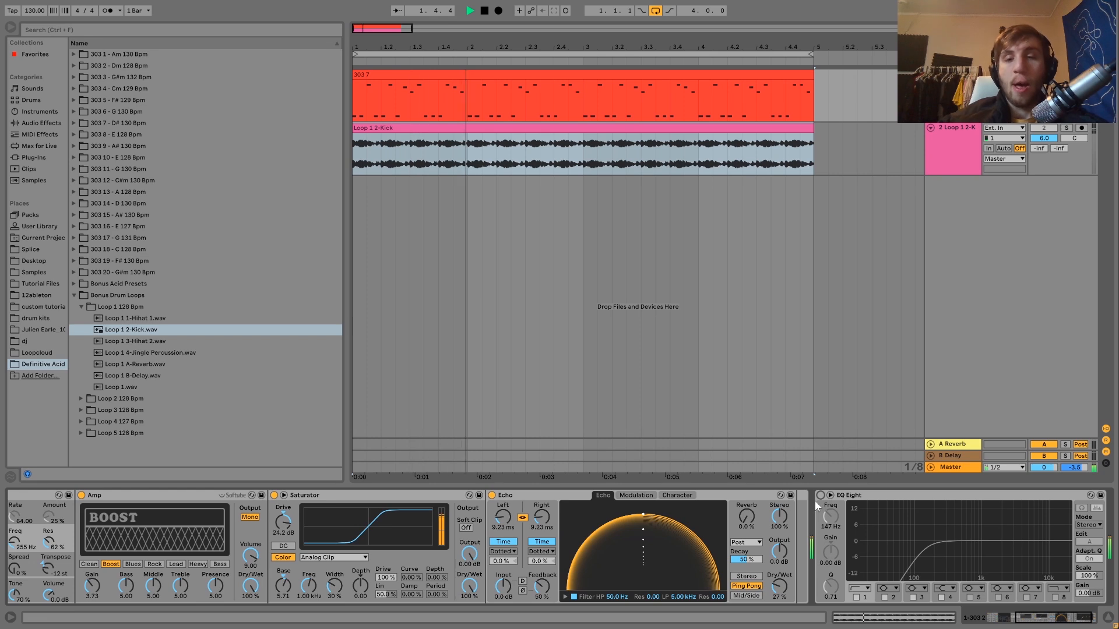
{"action": "key", "text": "space"}
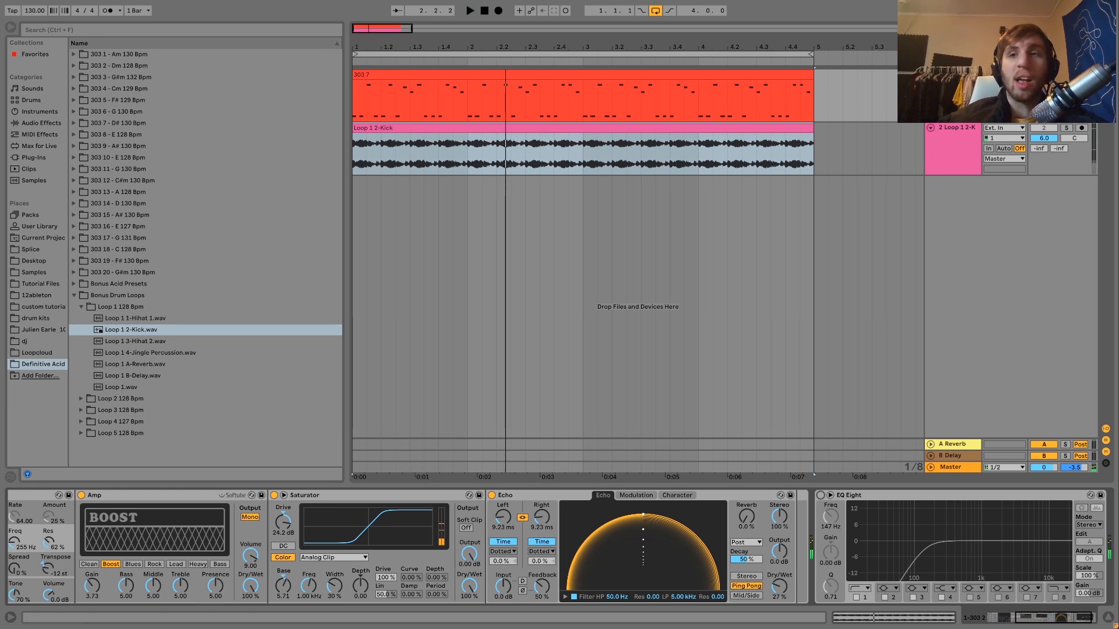
{"action": "key", "text": "space"}
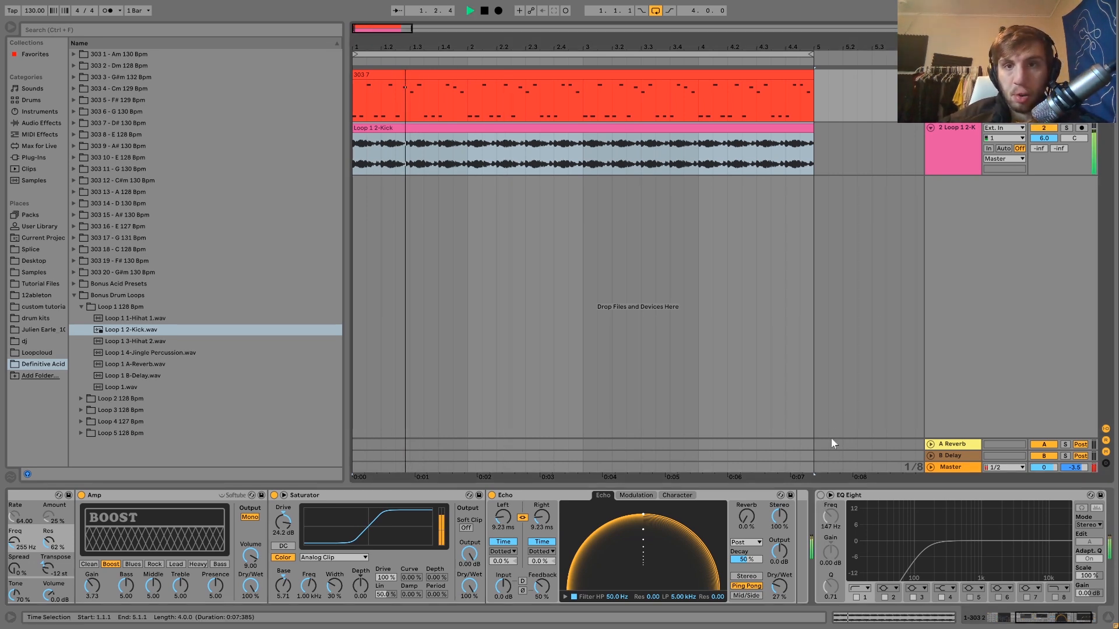
{"action": "key", "text": "space"}
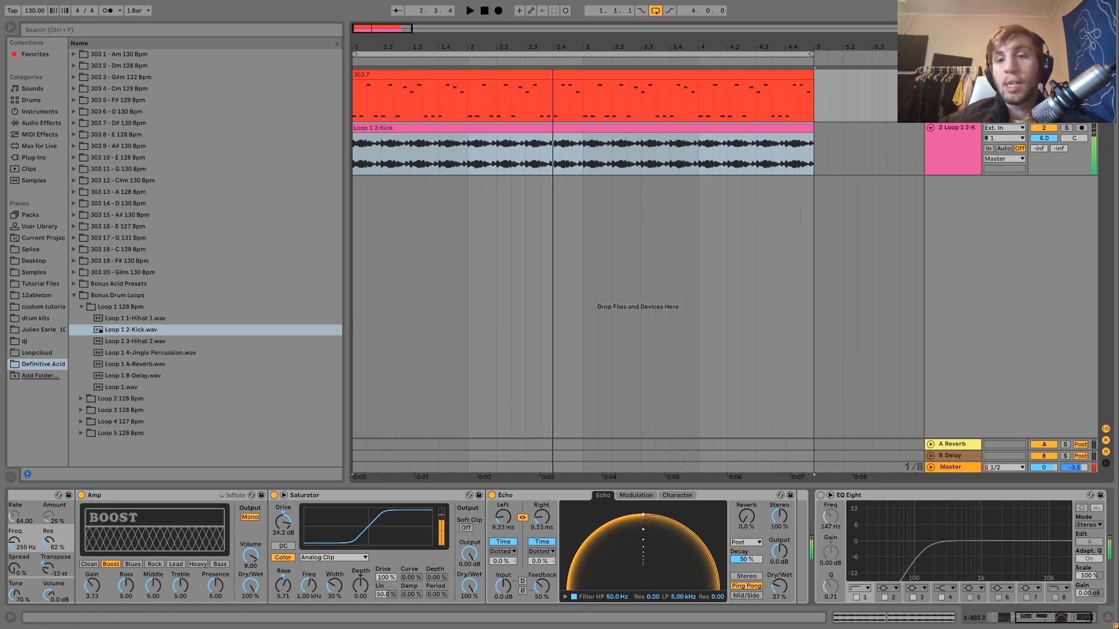
Re-enable EQ Eight, play the bass with the kick, and briefly solo the kick track for comparison.
{"action": "left_click", "coordinate": [820, 495]}
{"action": "key", "text": "space"}
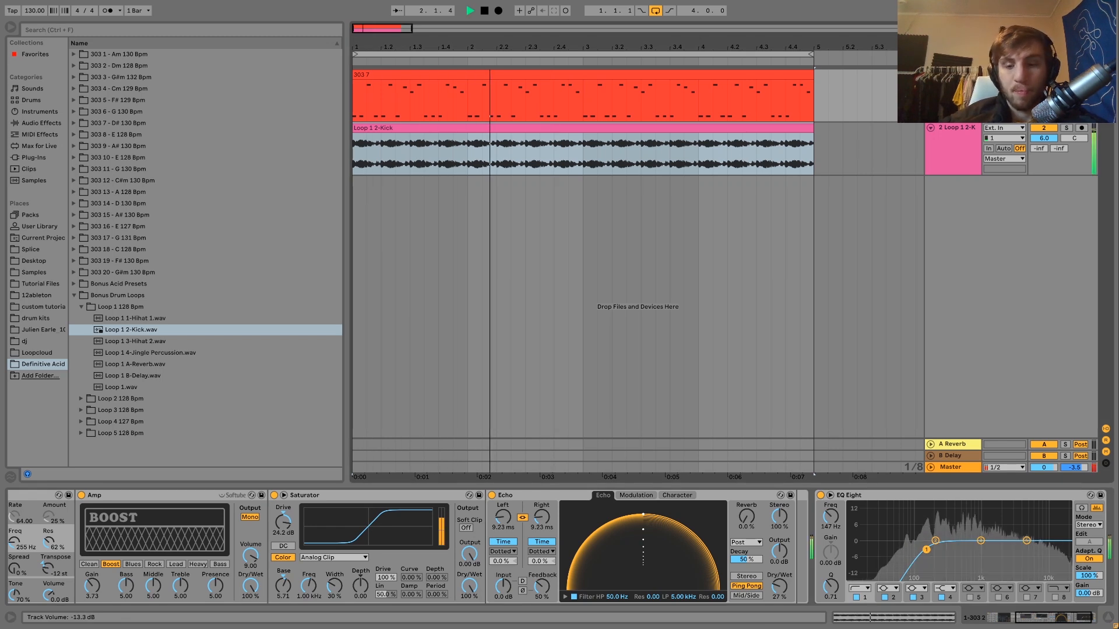
{"action": "left_click", "coordinate": [963, 134]}
{"action": "left_click", "coordinate": [1066, 128]}
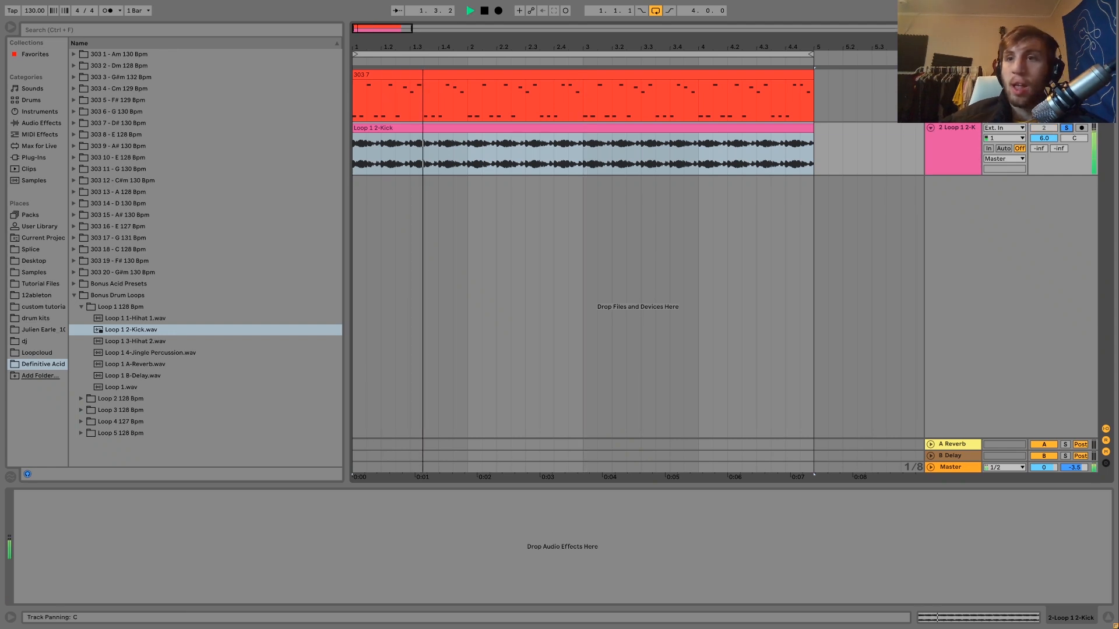
{"action": "left_click", "coordinate": [1066, 128]}
{"action": "key", "text": "space"}
Play the low-cut 303 bass with the kick muted, and bring the kick track back in during playback.
{"action": "left_click", "coordinate": [955, 87]}
{"action": "key", "text": "space"}
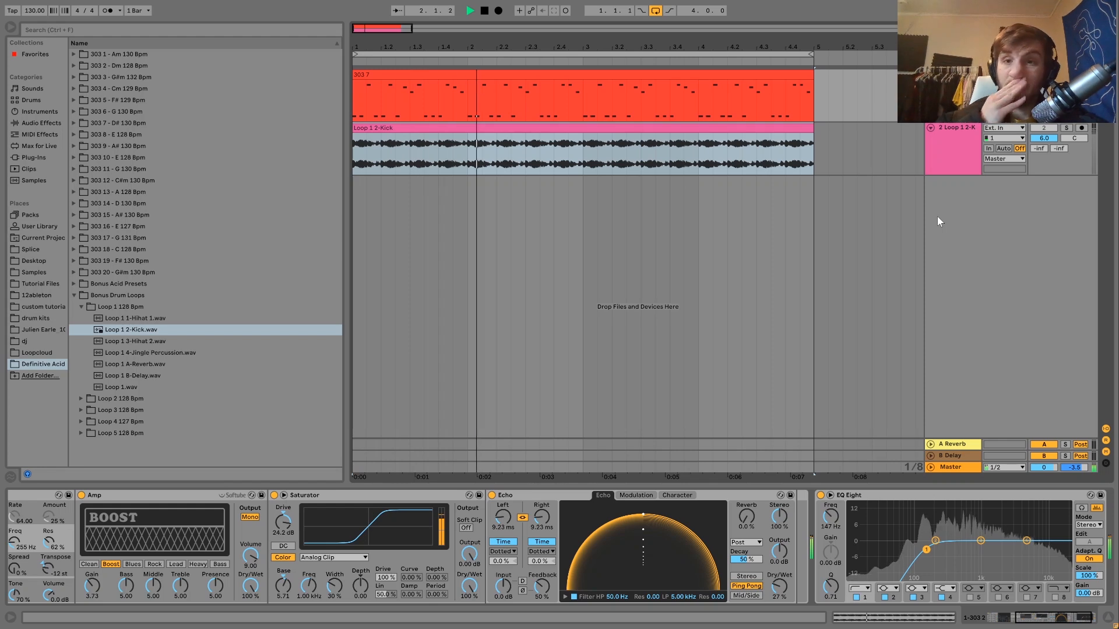
{"action": "key", "text": "space"}
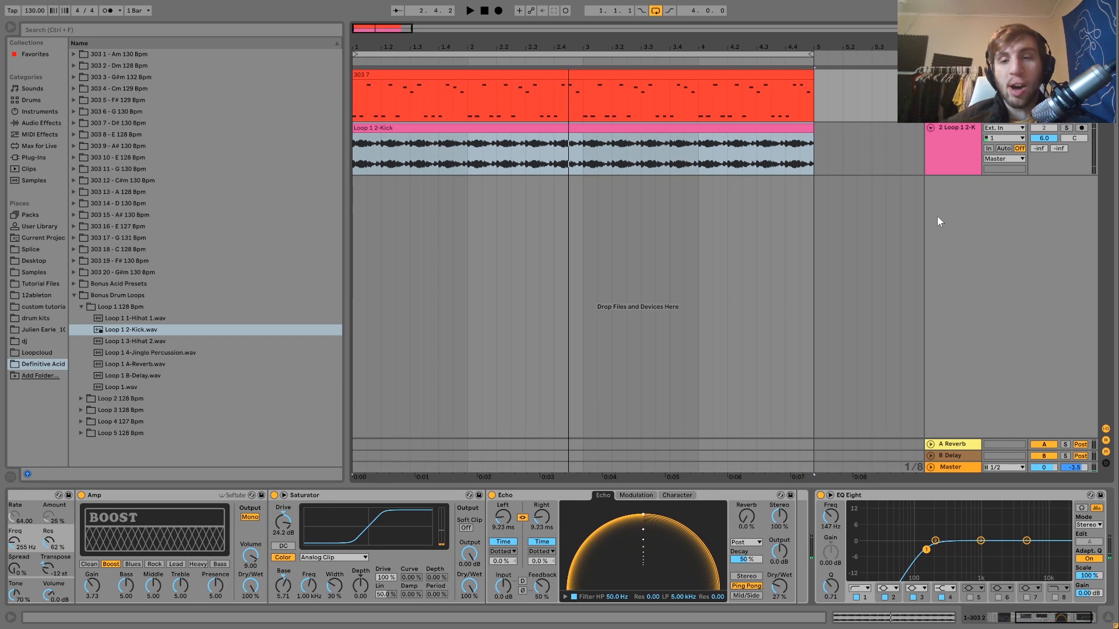
{"action": "key", "text": "space"}
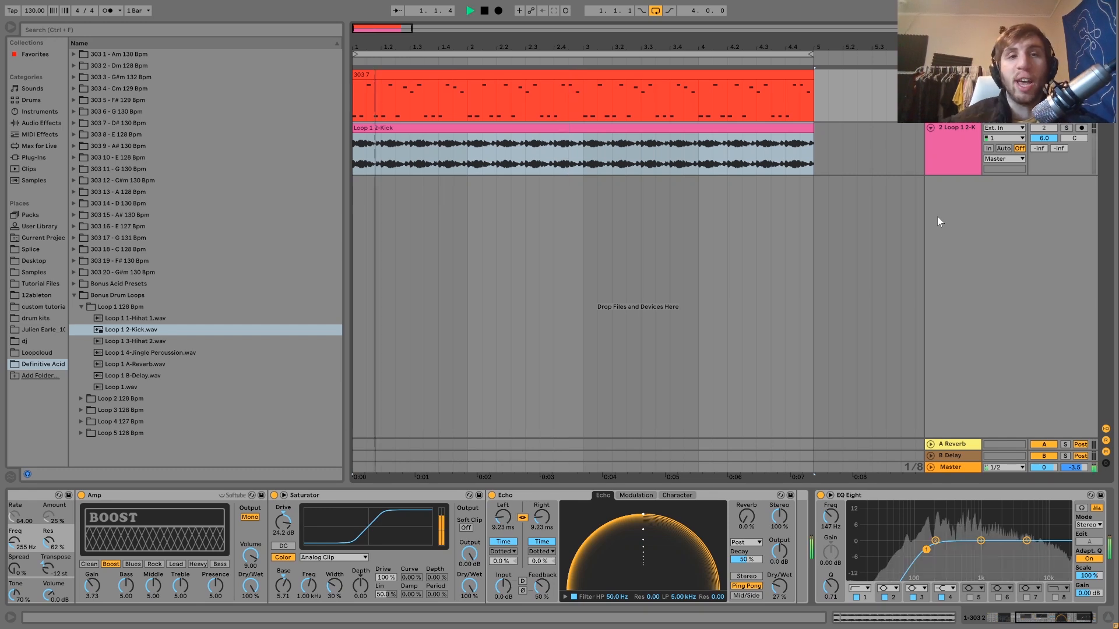
{"action": "left_click", "coordinate": [1043, 128]}
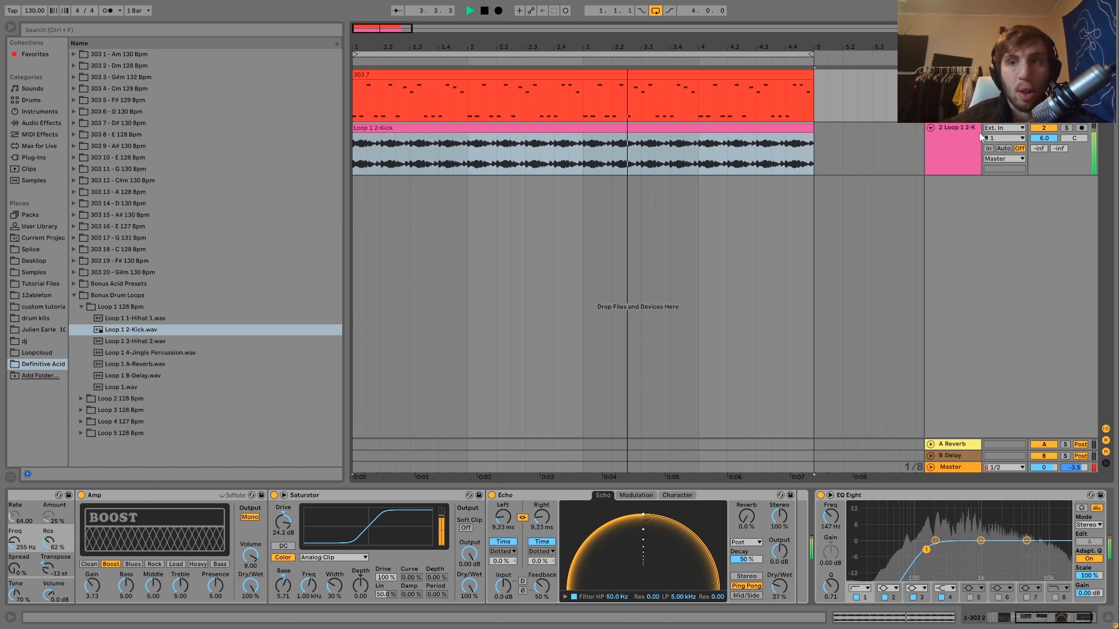
{"action": "key", "text": "space"}
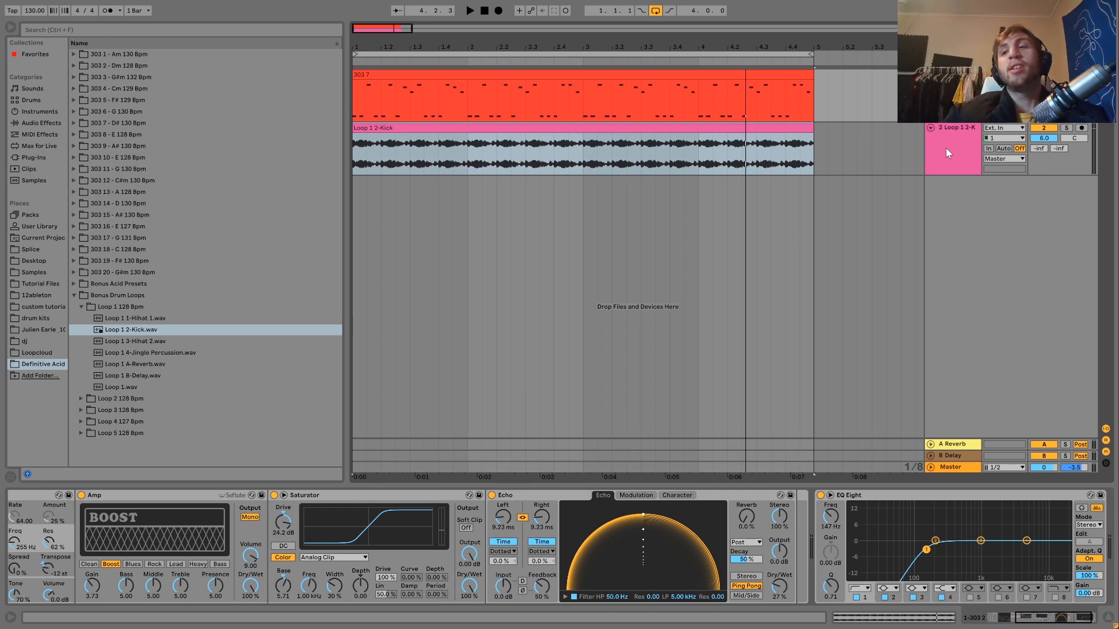
Replay the bass and kick together several times to examine how EQ Eight's low cut separates them.
{"action": "key", "text": "space"}
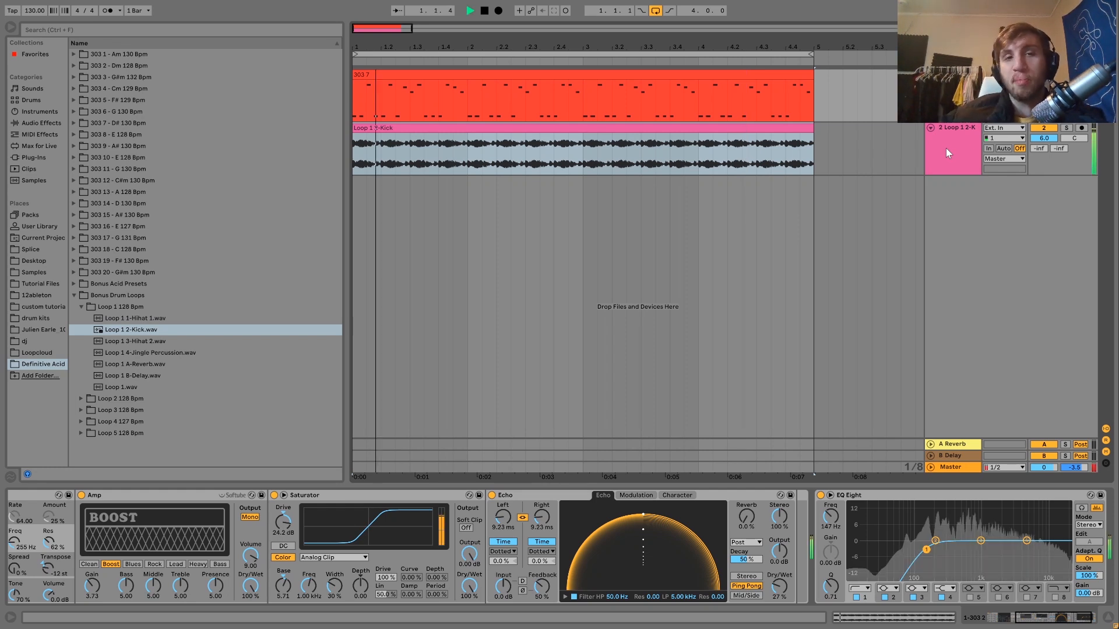
{"action": "key", "text": "space"}
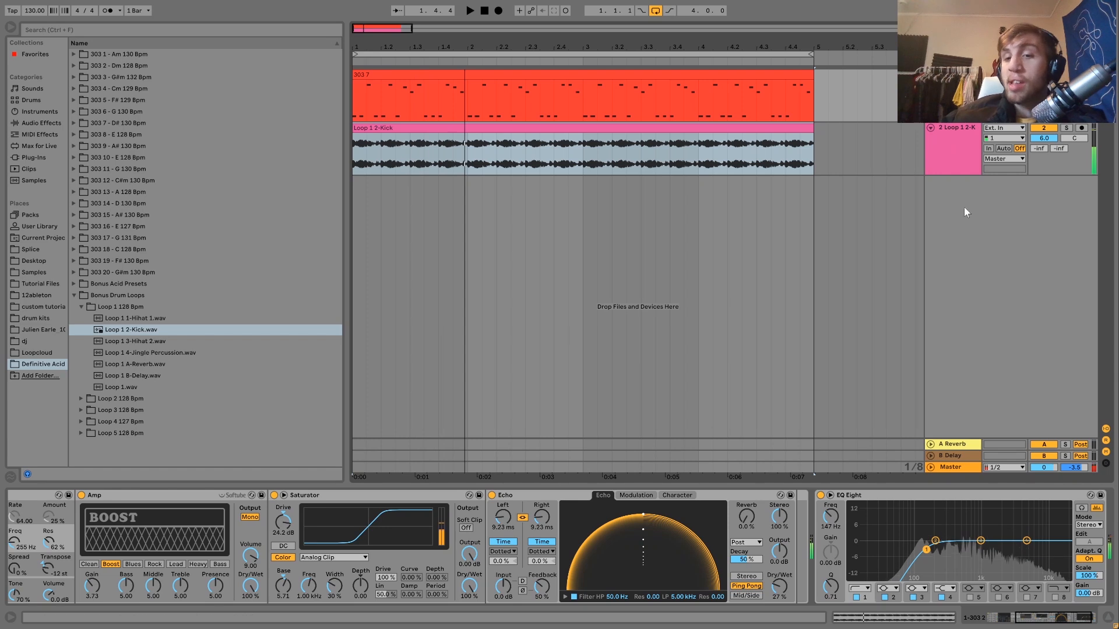
{"action": "key", "text": "s"}
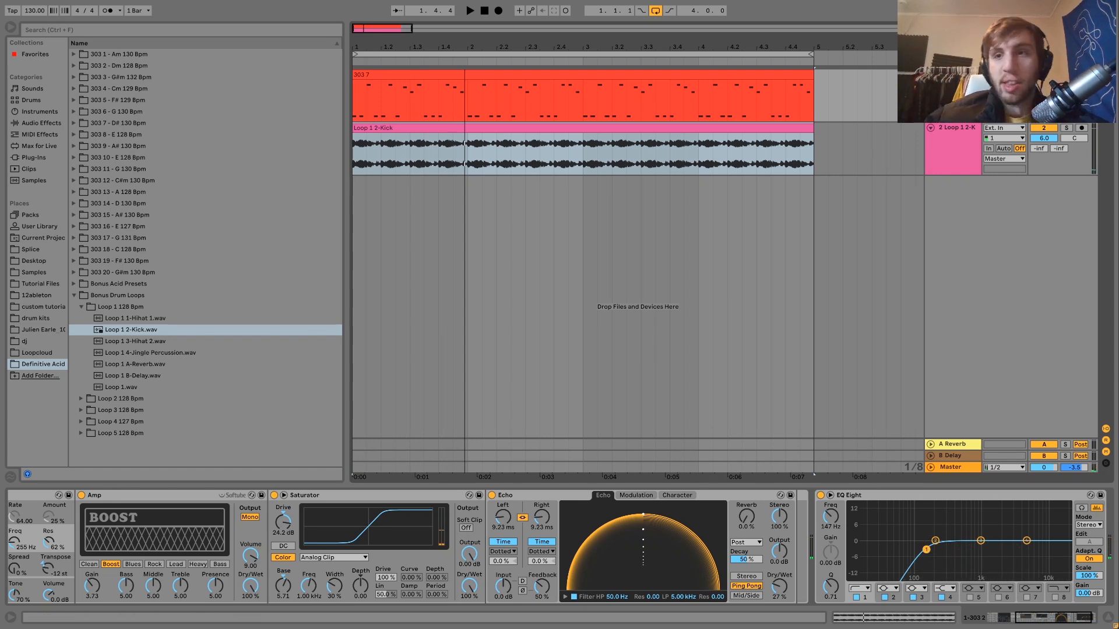
{"action": "mouse_move", "coordinate": [926, 550]}
{"action": "left_mouse_down"}
{"action": "mouse_move", "coordinate": [968, 549]}
{"action": "mouse_move", "coordinate": [926, 550]}
{"action": "left_mouse_up"}
{"action": "key", "text": "space"}
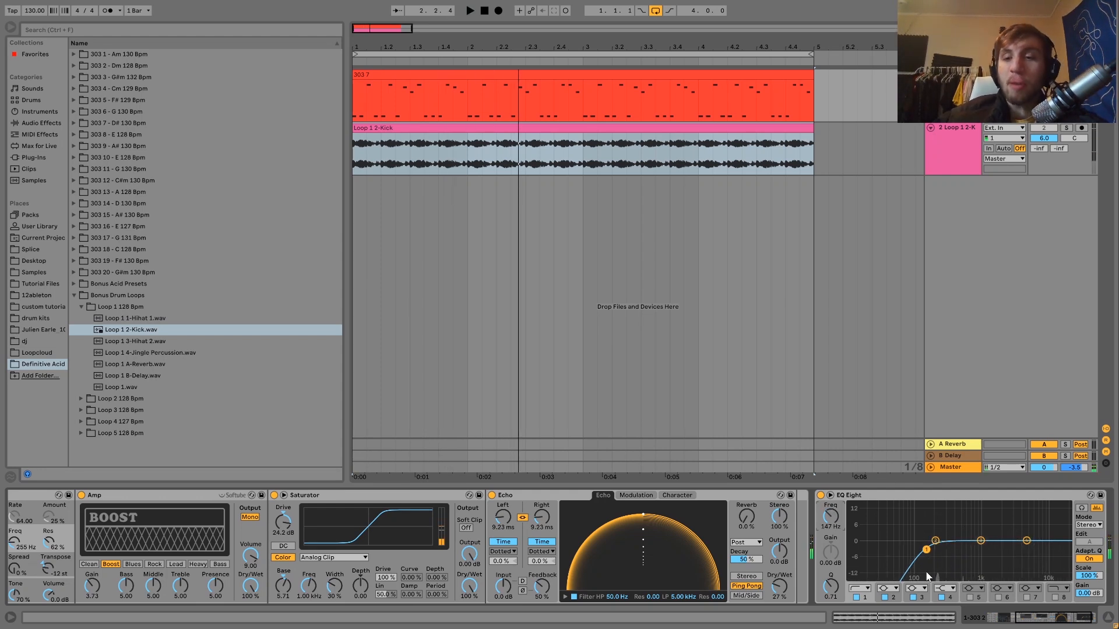
{"action": "key", "text": "space"}
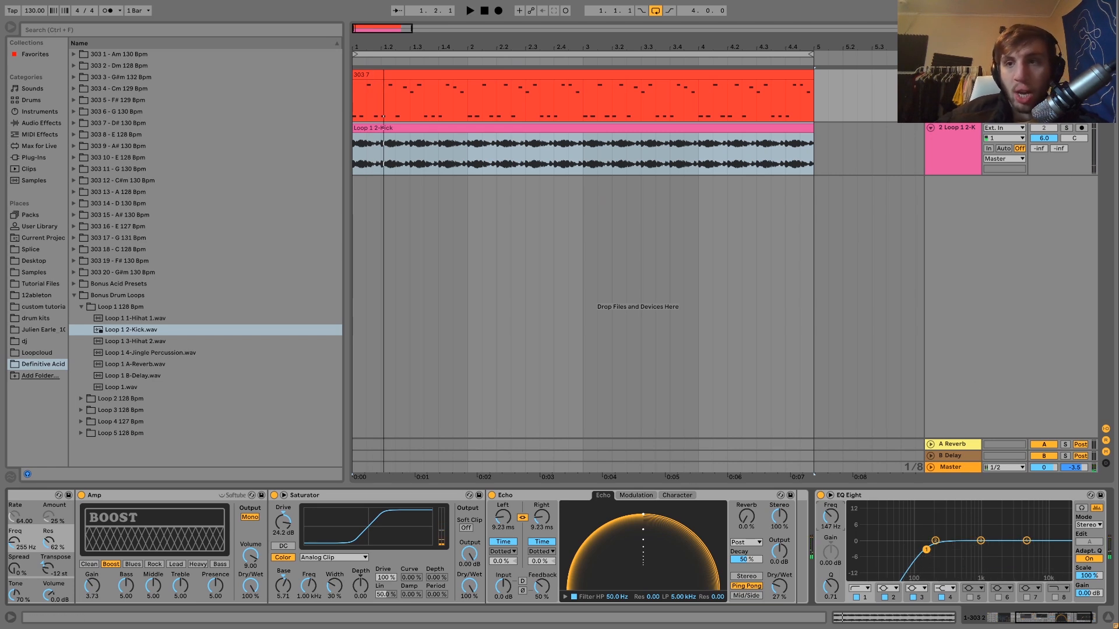
{"action": "key", "text": "space"}
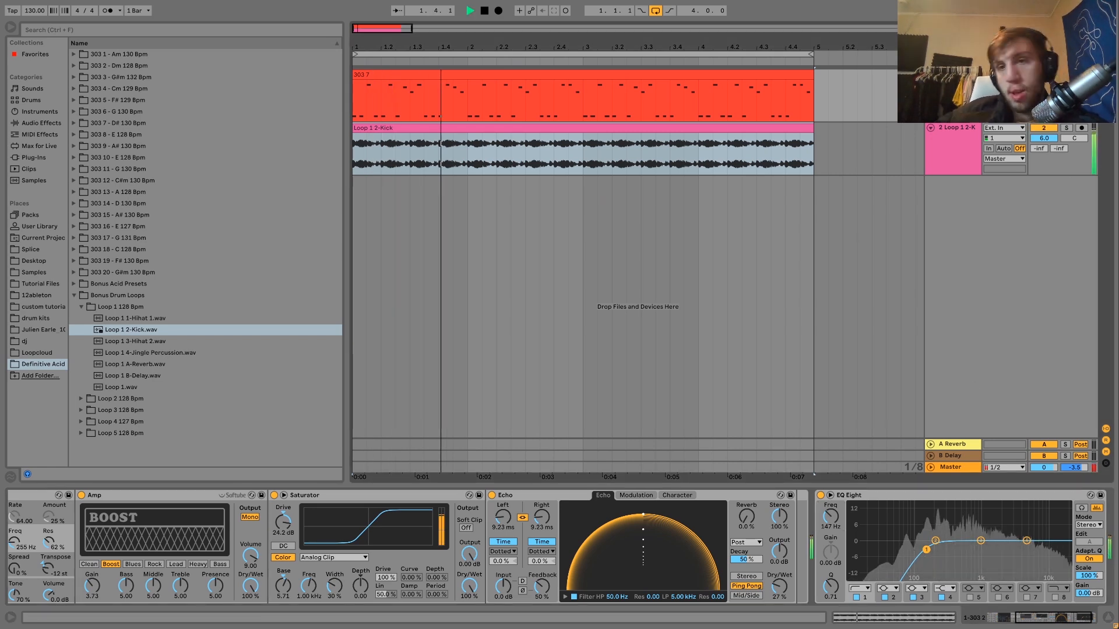
{"action": "key", "text": "space"}
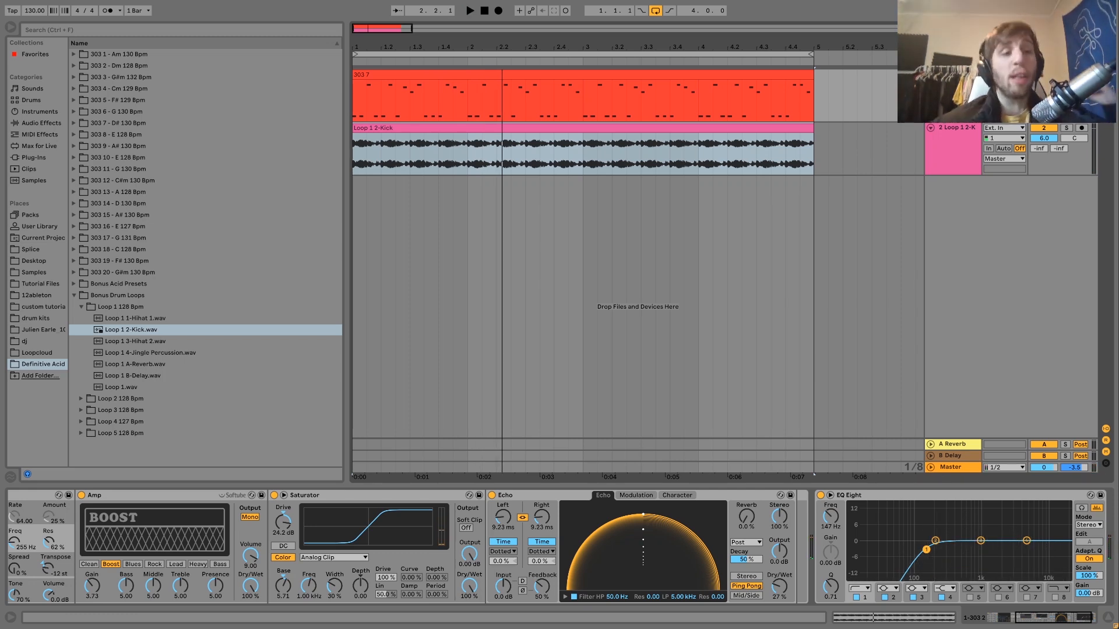
Collapse the Bonus Drum Loops folder and highlight the 303 20 - G#m 130 Bpm folder in the pack.
{"action": "left_click", "coordinate": [74, 295]}
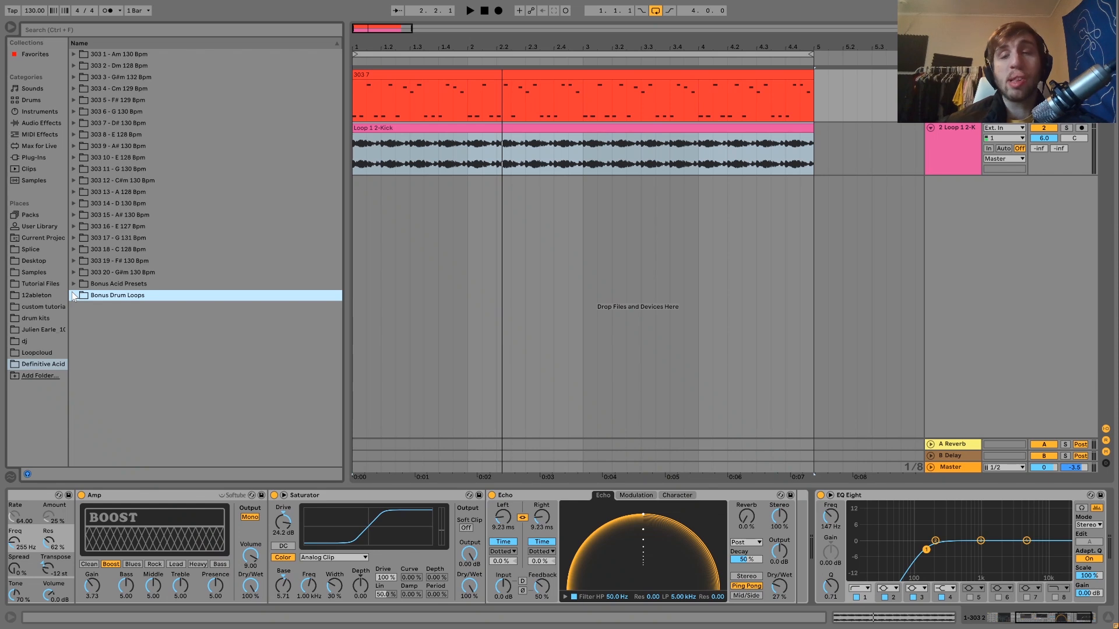
{"action": "key", "text": "Up"}
{"action": "key", "text": "Up"}
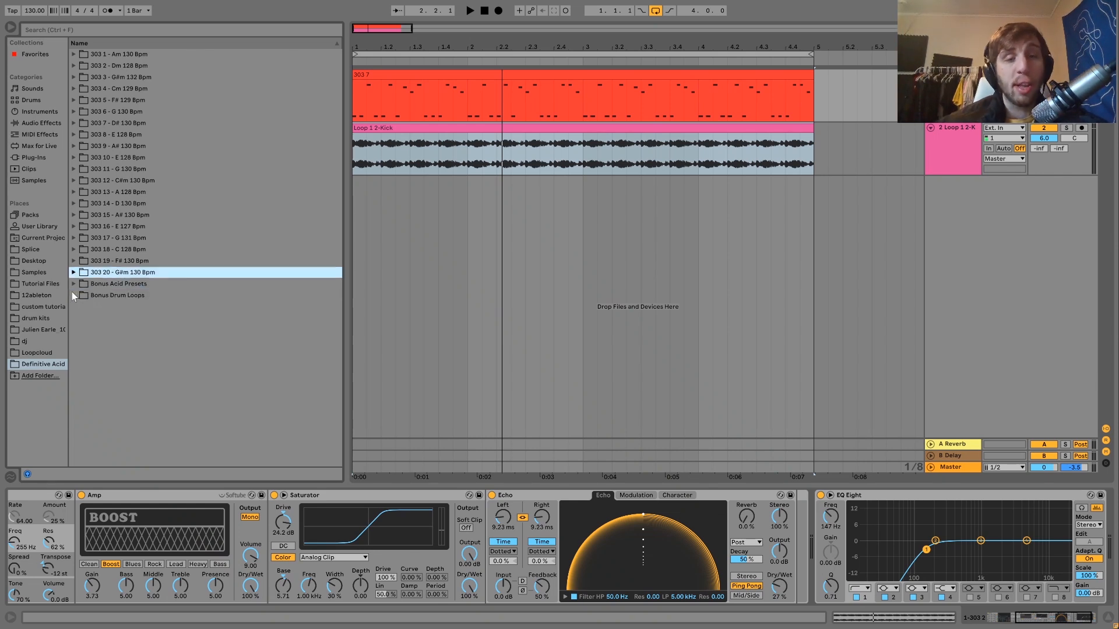